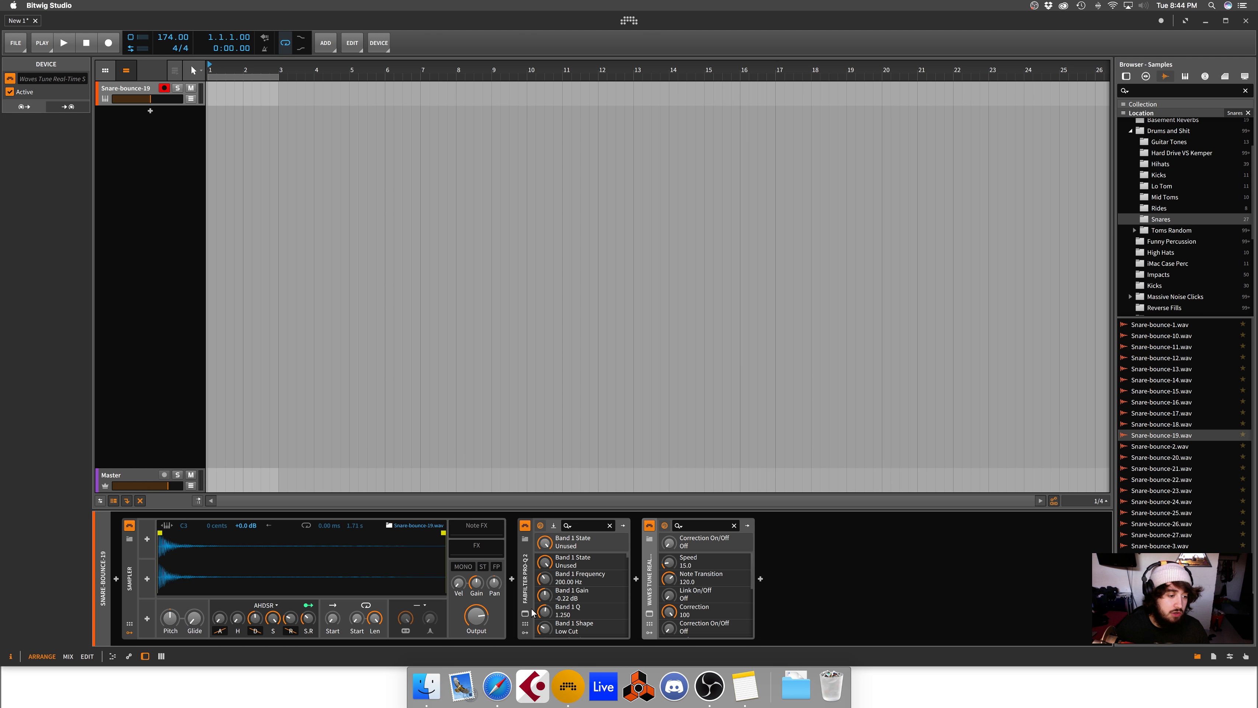
- Switch the Sampler's envelope mode to Shot on the Snare-bounce-19 track
left_click(273, 605)
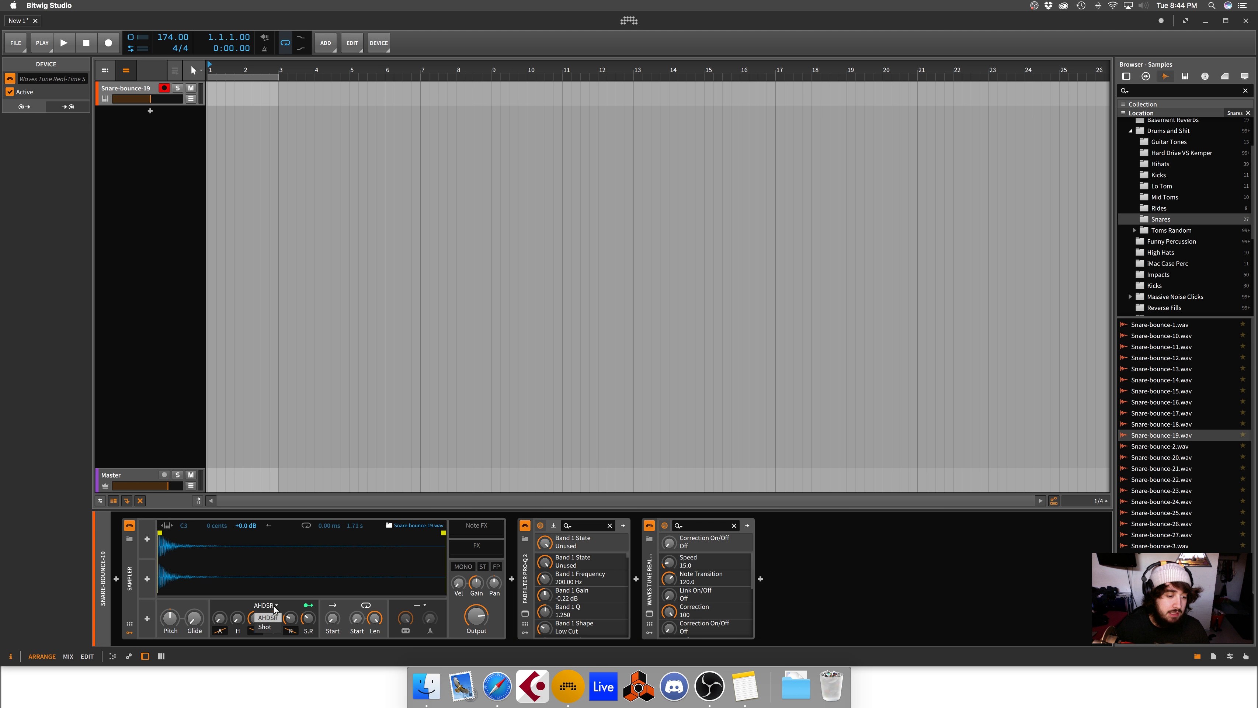
left_click(268, 621)
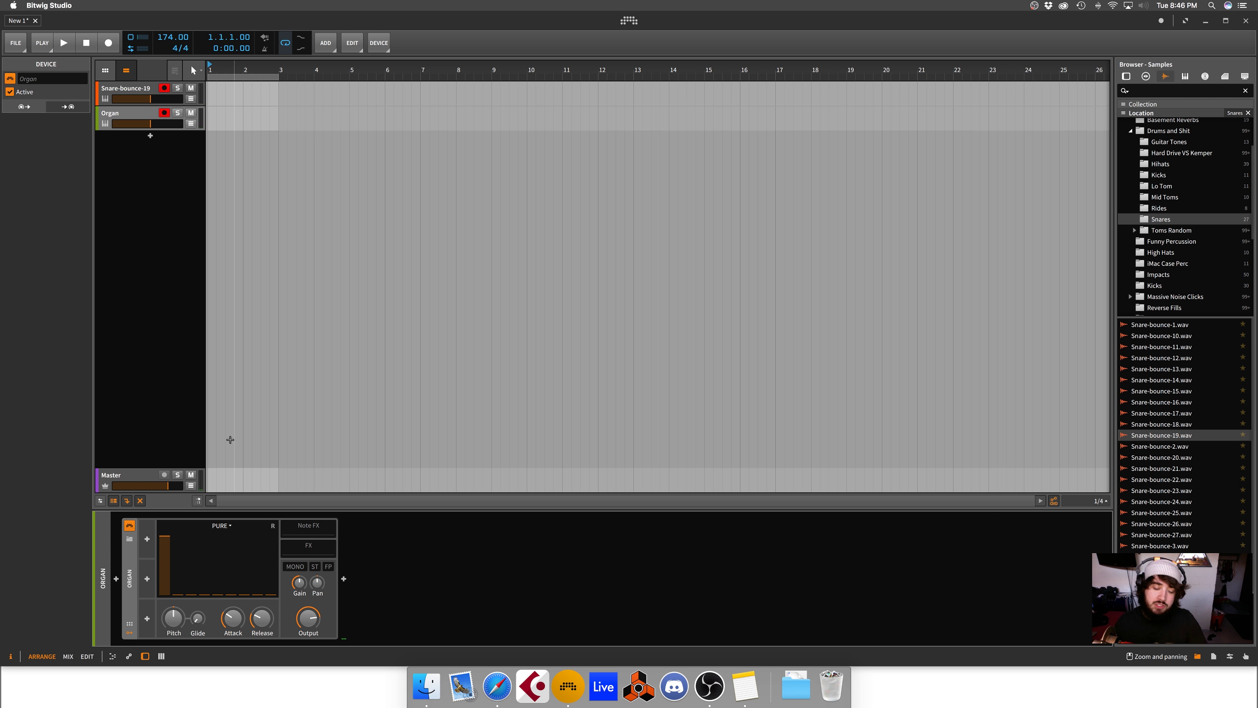
- Group the Snare-bounce-19 and Organ tracks together
left_click(125, 88)
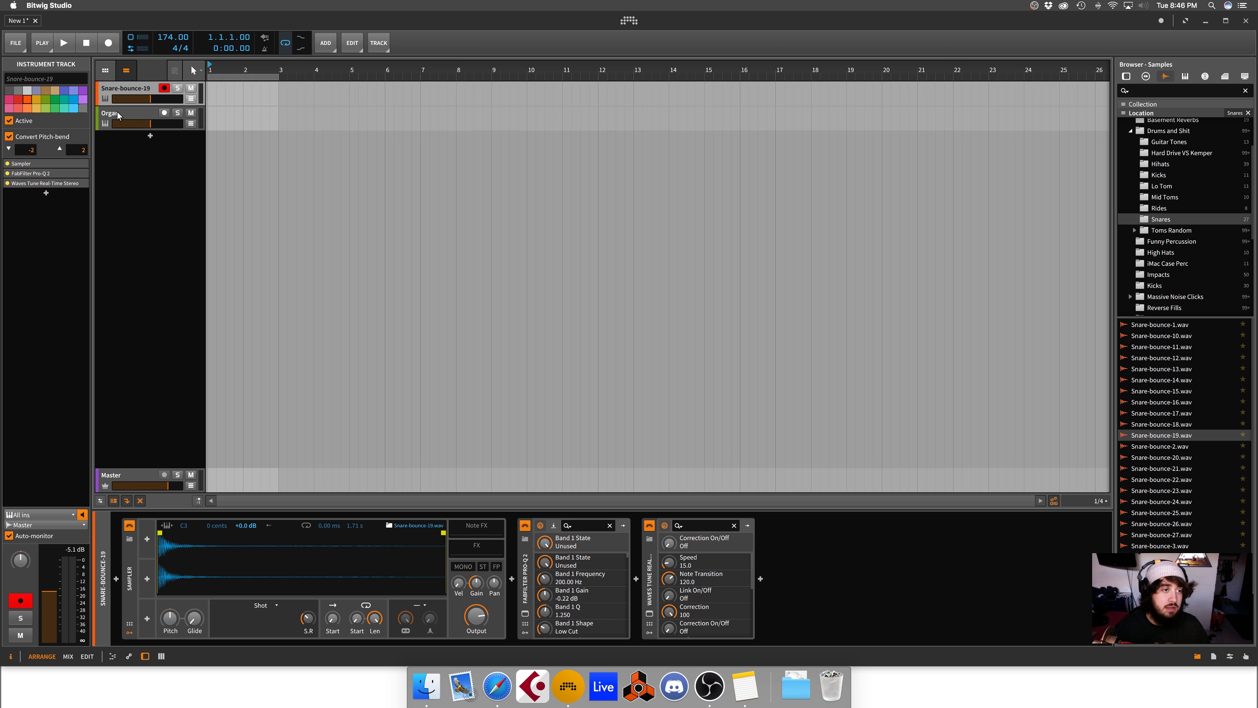
left_click(116, 114, "shift")
key("ctrl+g")
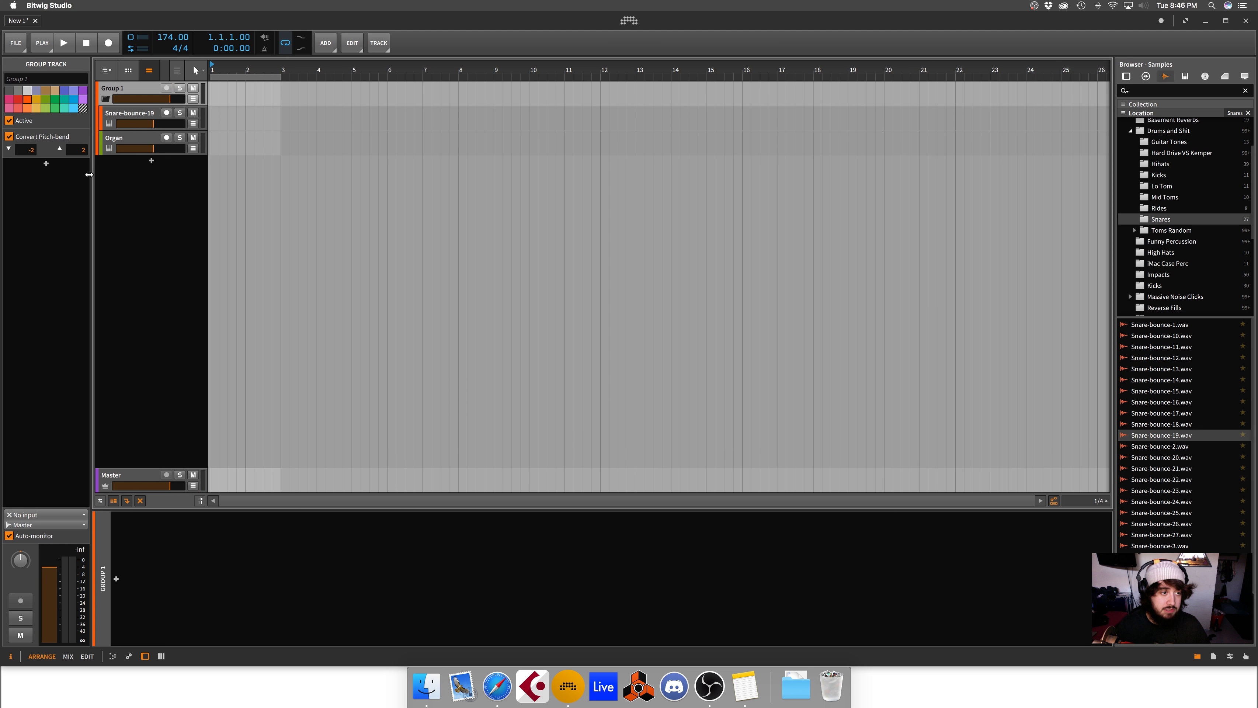
- Add FabFilter Pro-Q 2 to the group track and place its window over the middle of the arrangement
type("q")
double_click(654, 175)
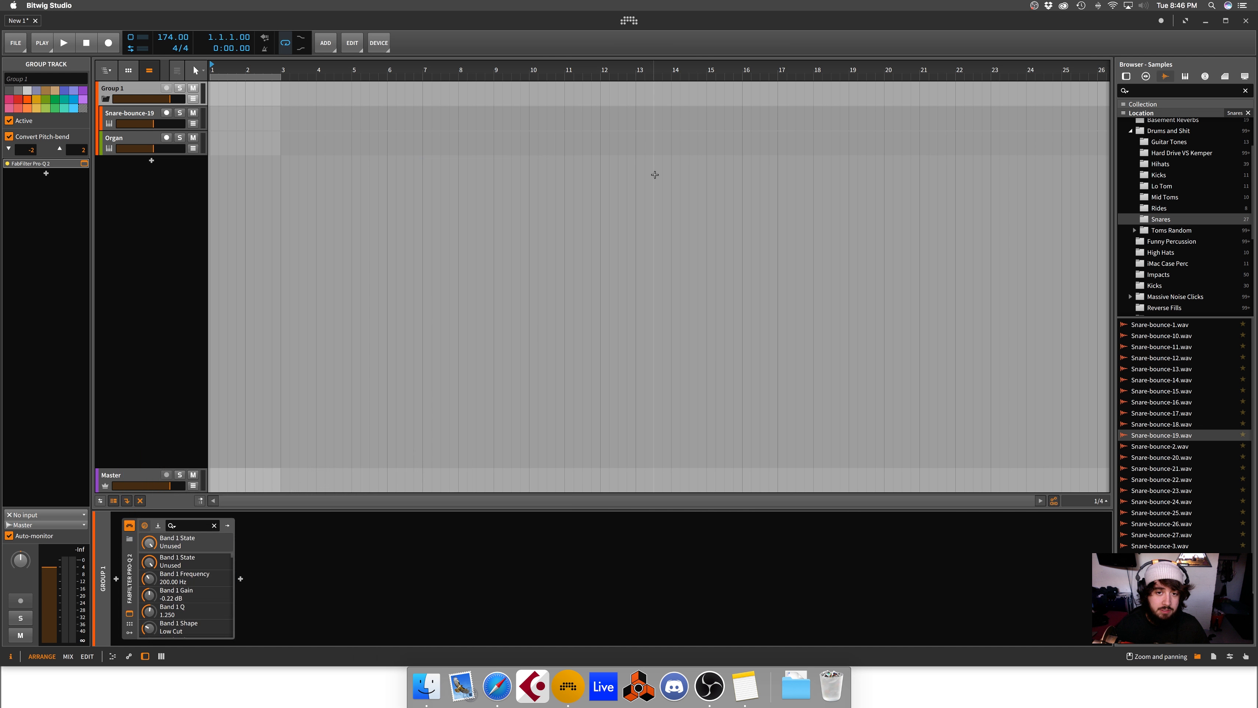
left_click_drag(281, 396, 664, 196)
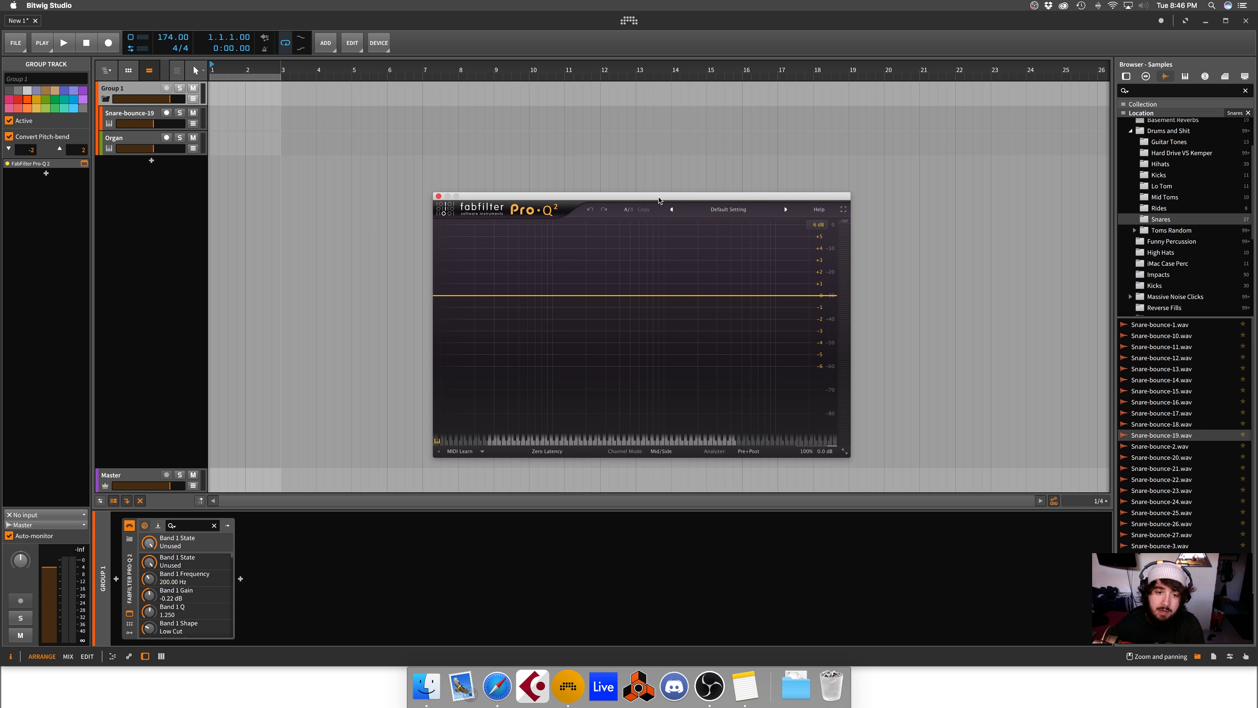
- Arm the grouped tracks for live playing, start playback and lower the Organ track's volume to -Inf dB
key("space")
left_click(167, 113)
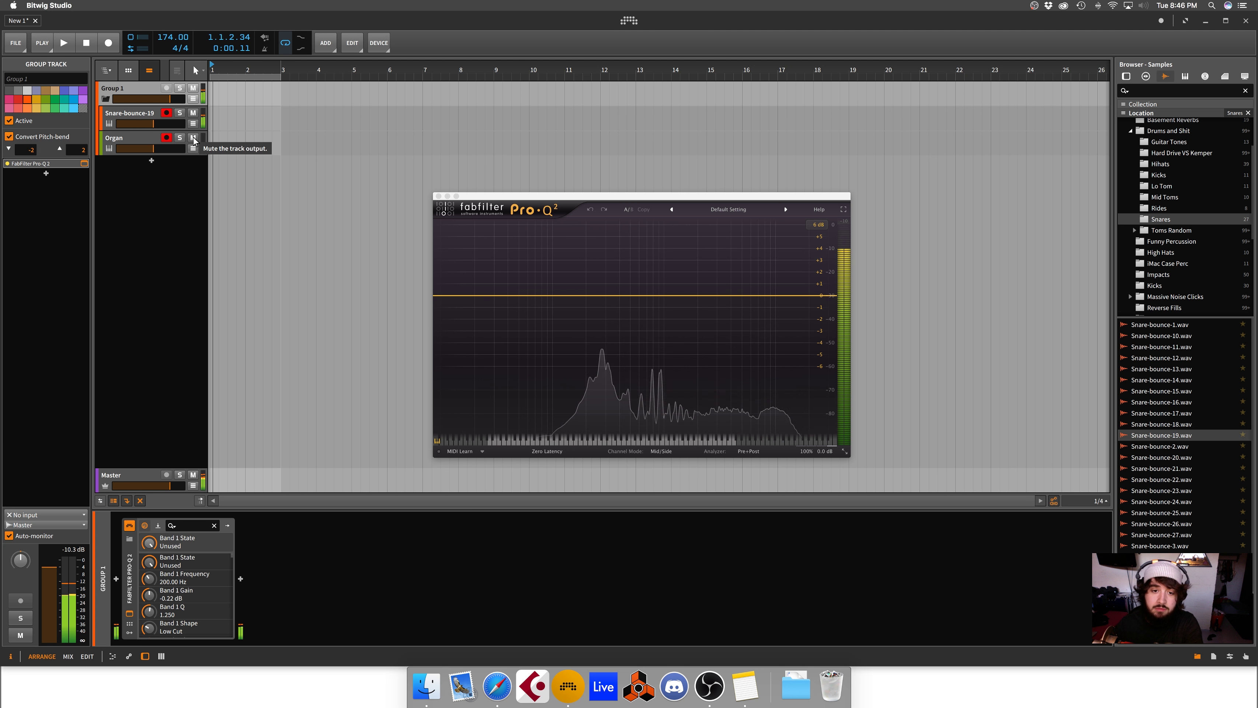
key("space")
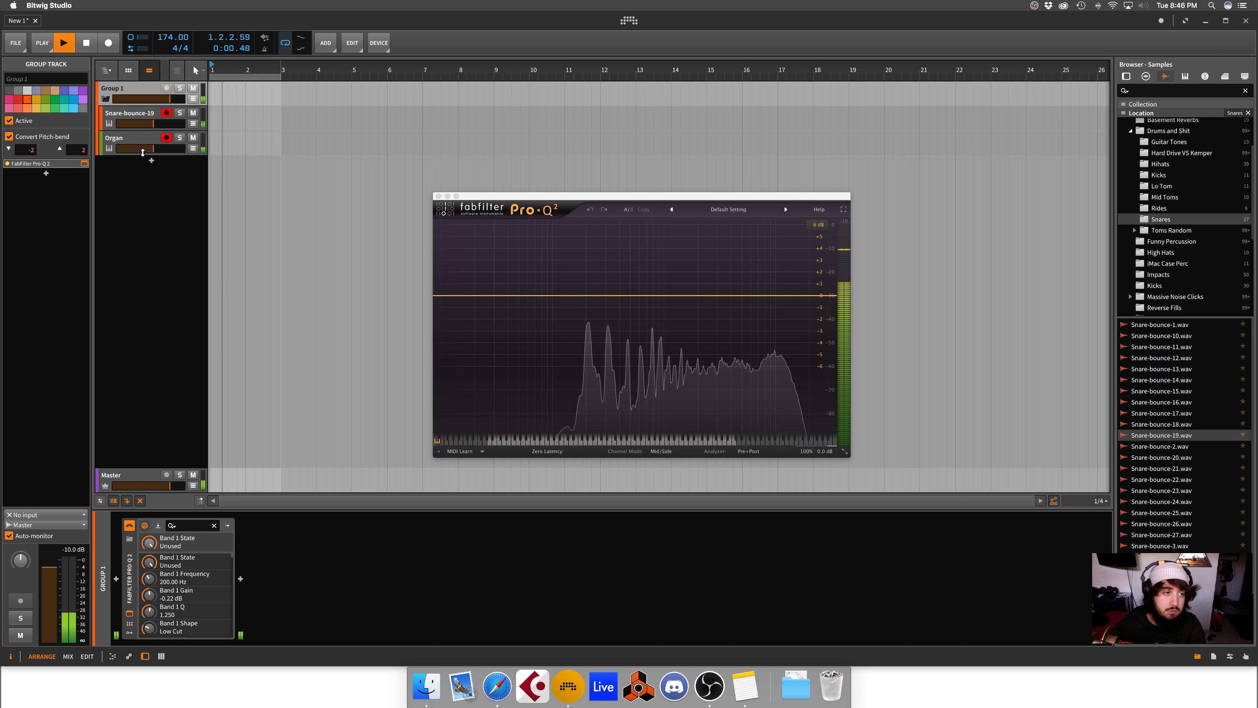
left_click_drag(153, 155, 151, 160)
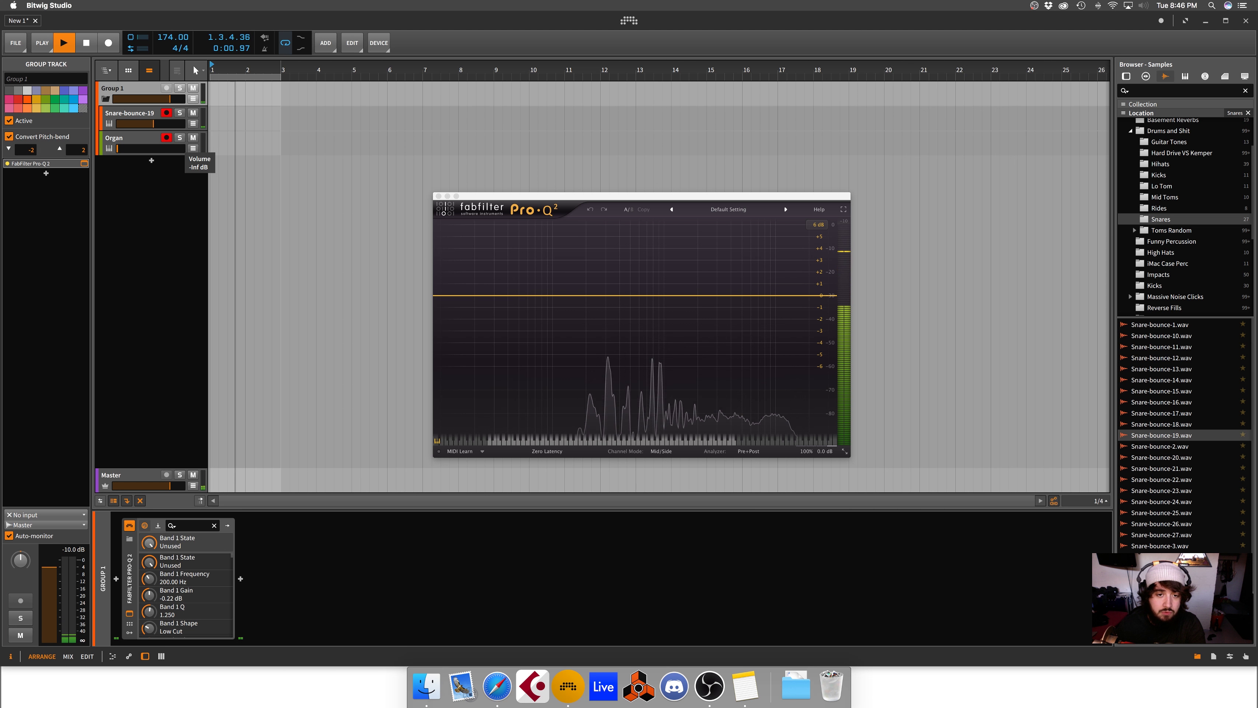
left_click(588, 296)
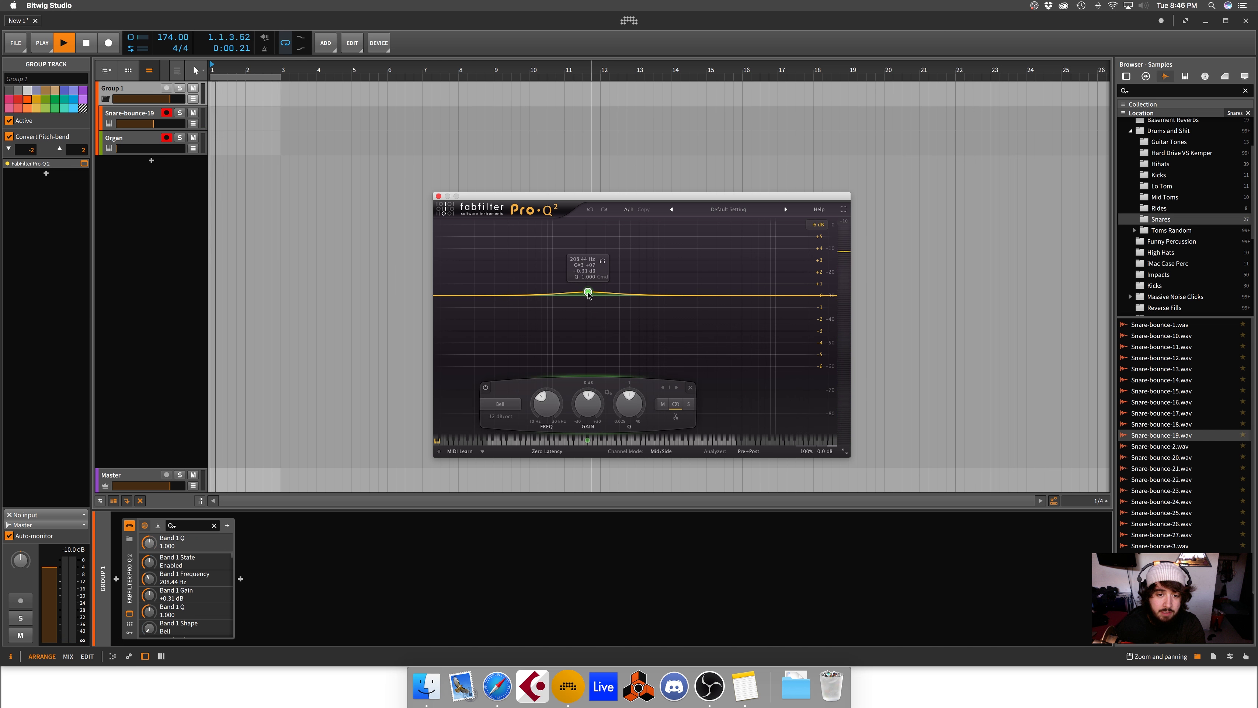
mouse_move(589, 291)
left_mouse_down()
mouse_move(551, 293)
mouse_move(593, 292)
mouse_move(590, 263)
mouse_move(627, 258)
mouse_move(581, 295)
left_mouse_up()
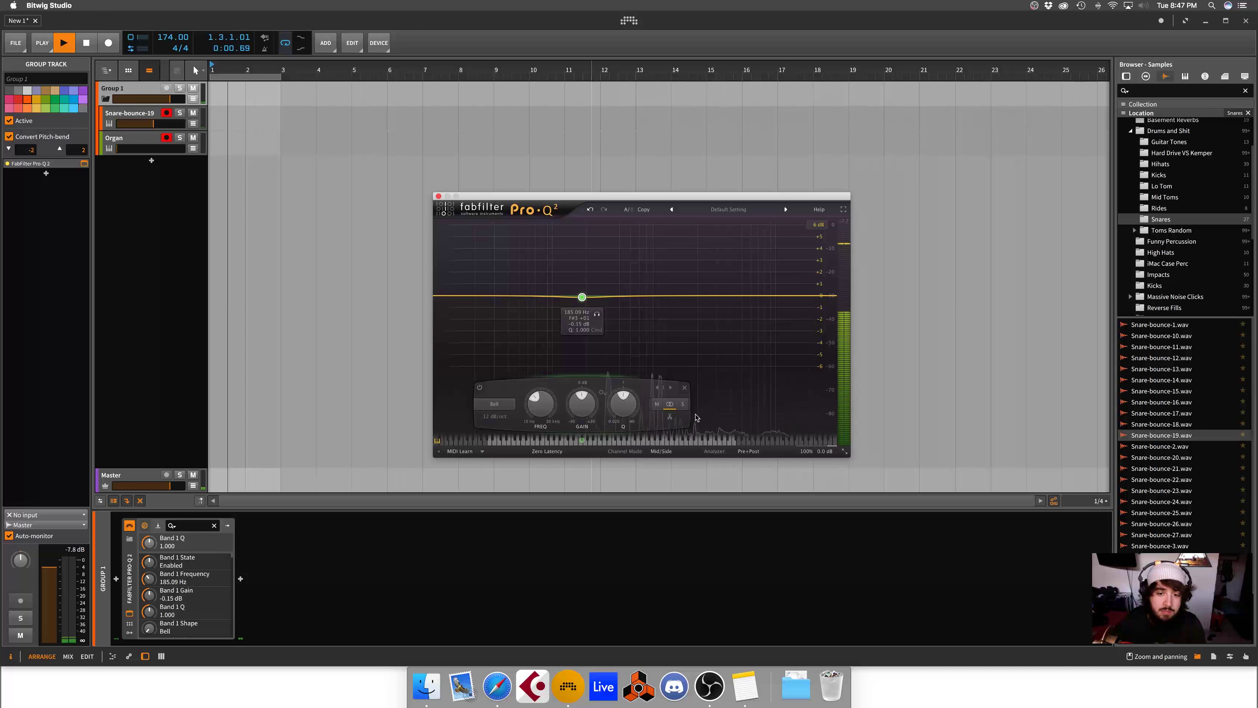
double_click(581, 295)
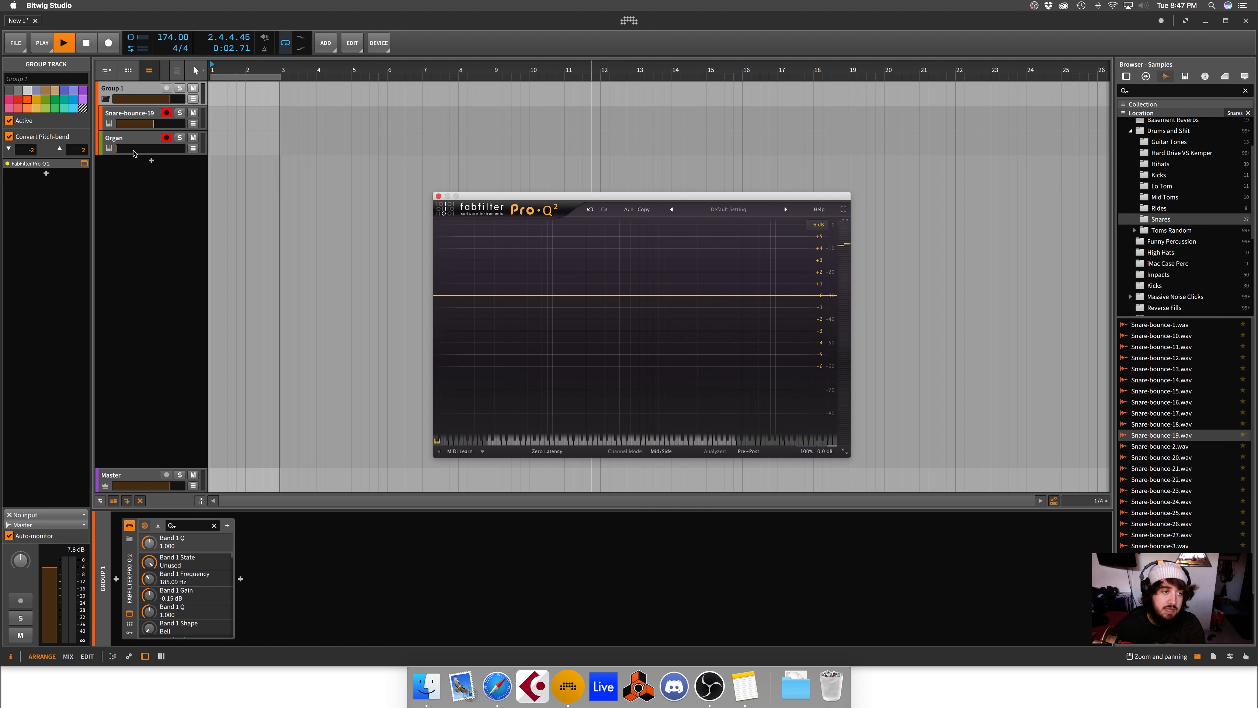
- Stop playback, bring the Organ track's volume back up and arm it alongside the Snare-bounce-19 track
left_click(125, 115)
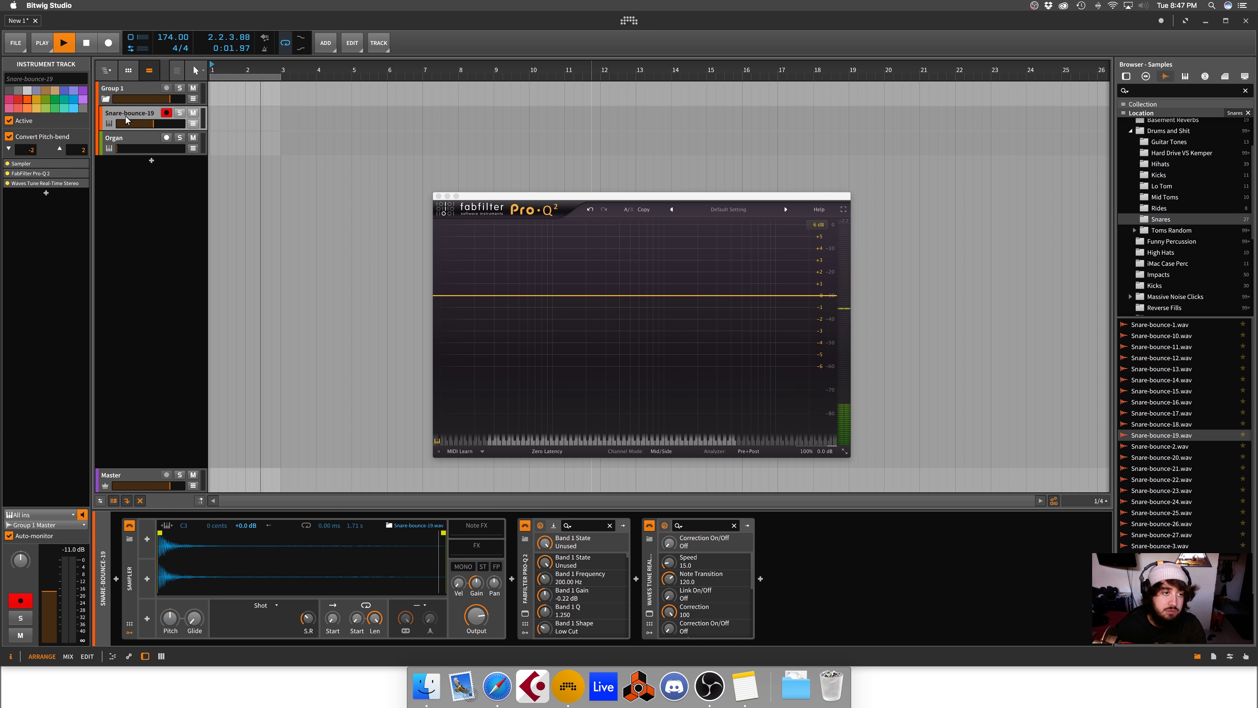
key("space")
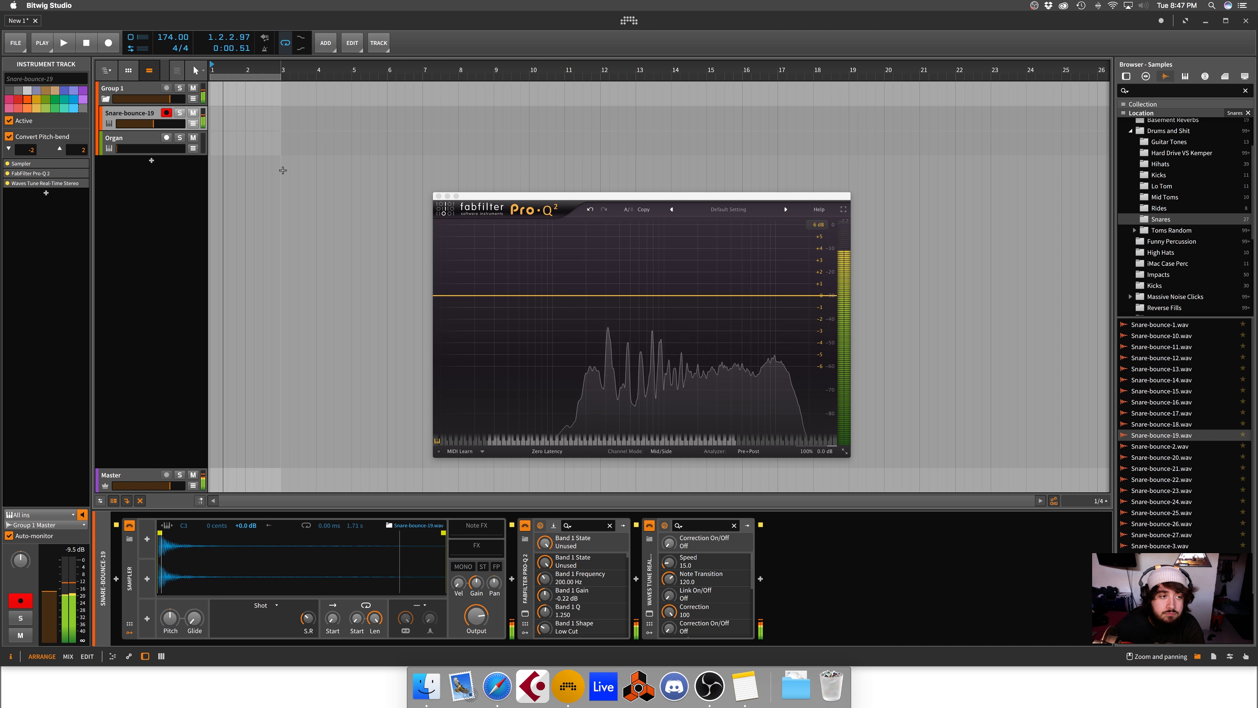
left_click_drag(119, 148, 154, 152)
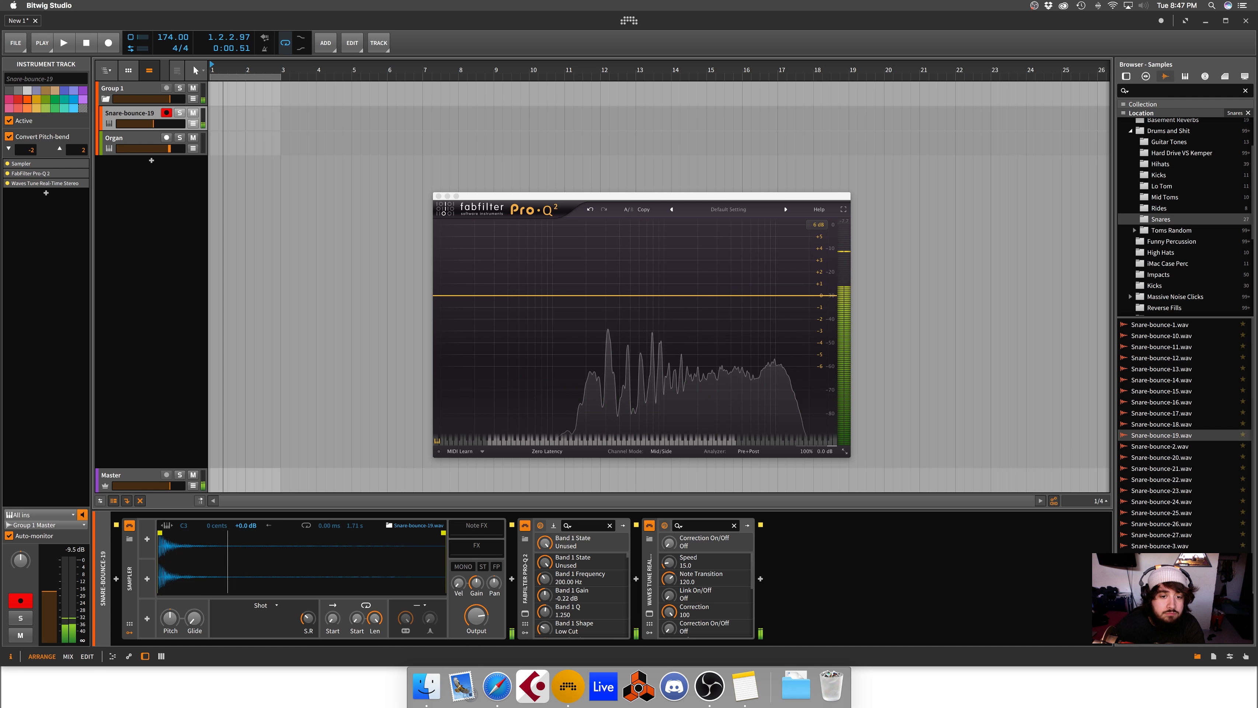
left_click(166, 138)
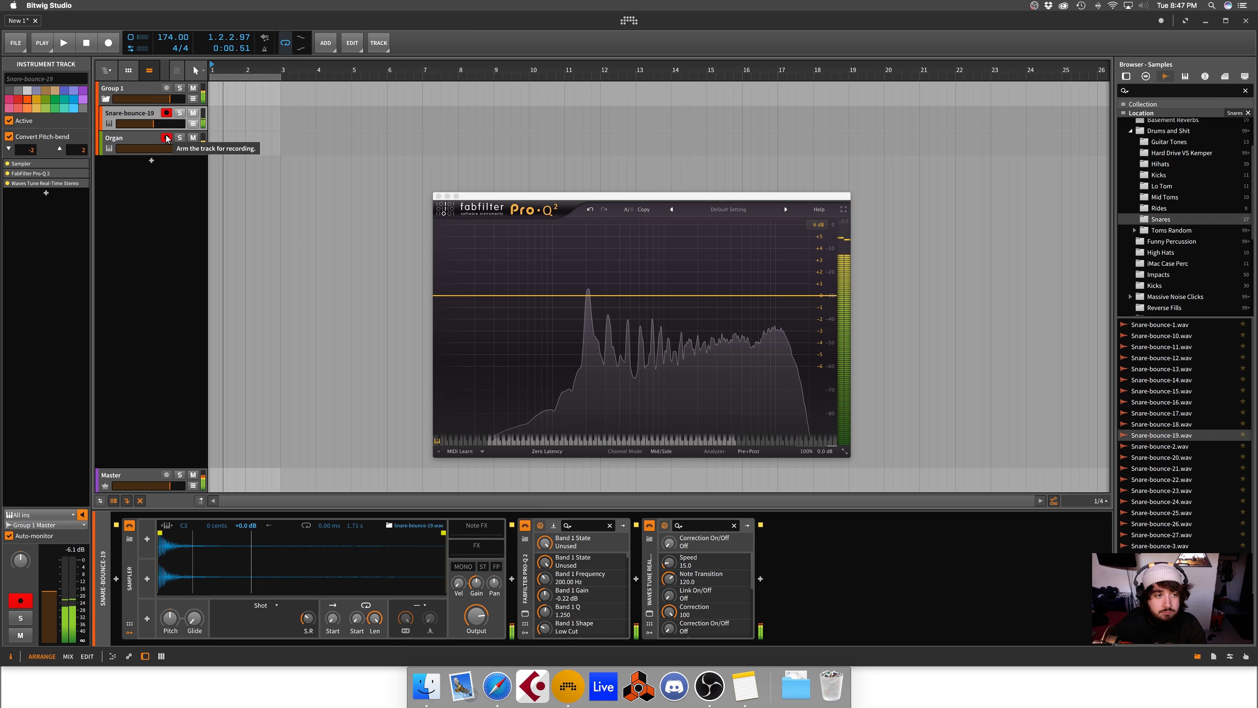
mouse_move(154, 148)
left_mouse_down()
mouse_move(182, 149)
mouse_move(164, 149)
left_mouse_up()
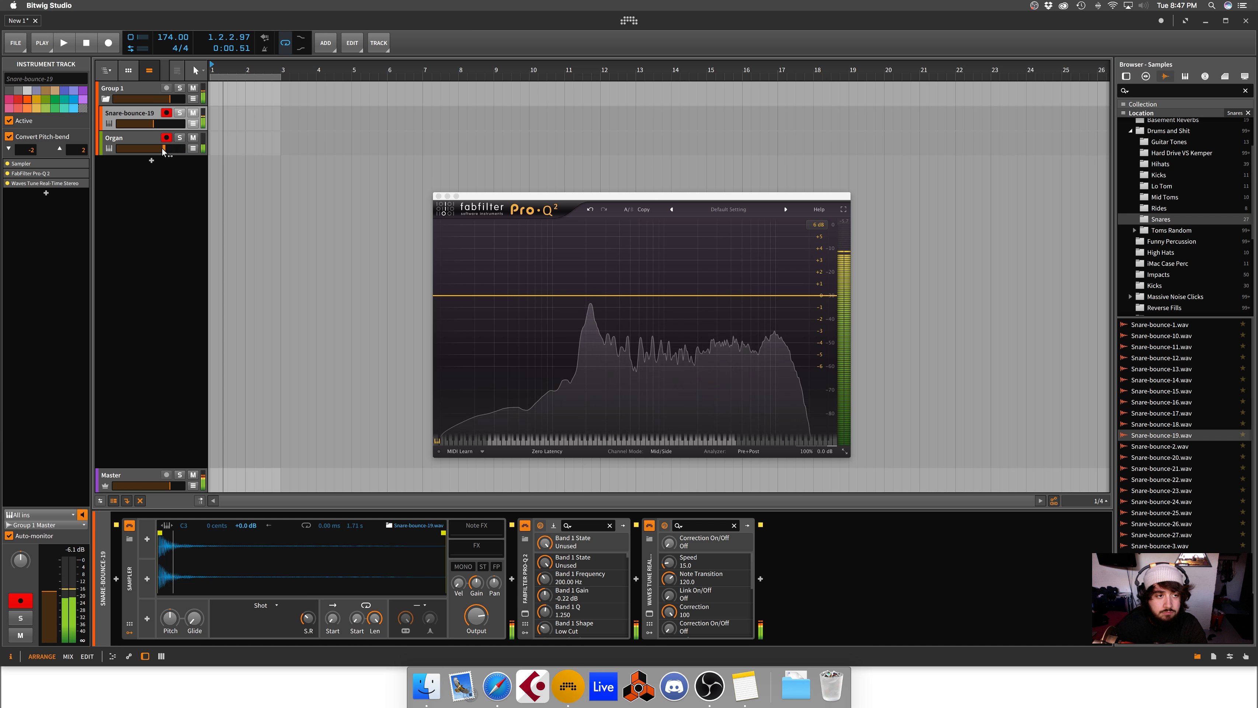
- Arm both tracks with Organ selected and try organ pitches against the snare, ending at -2.880 st
left_click(139, 141)
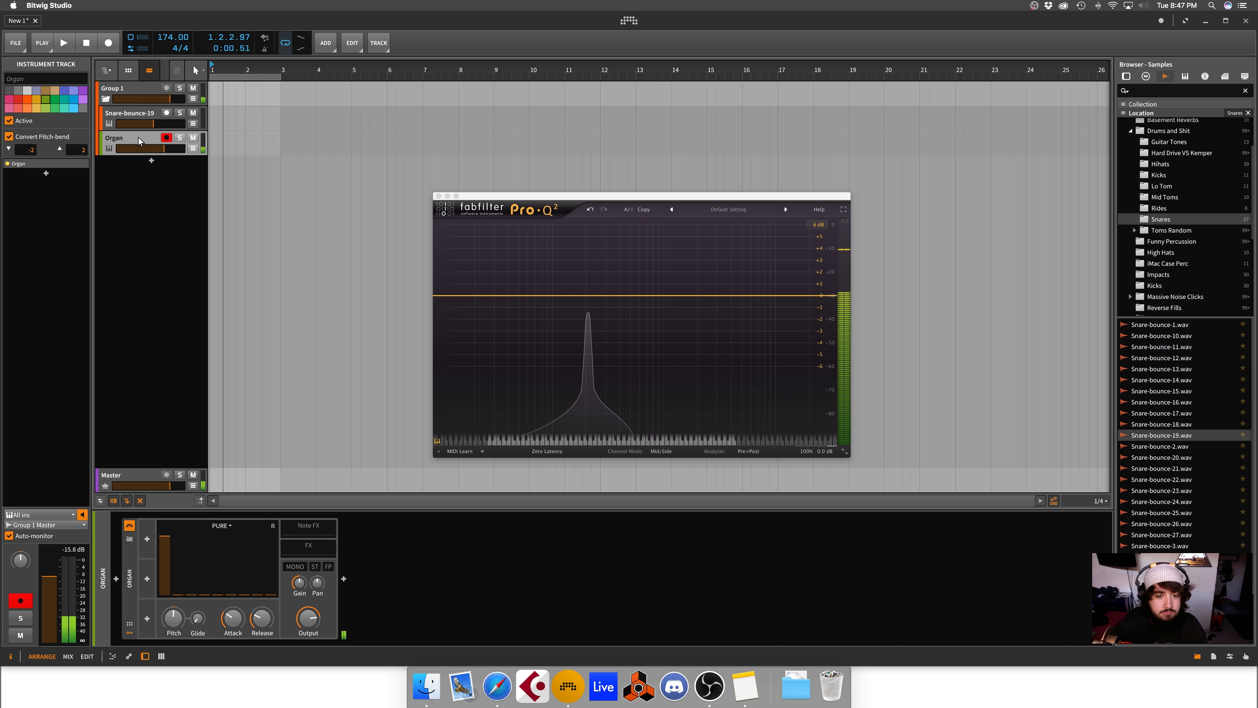
left_click(166, 114)
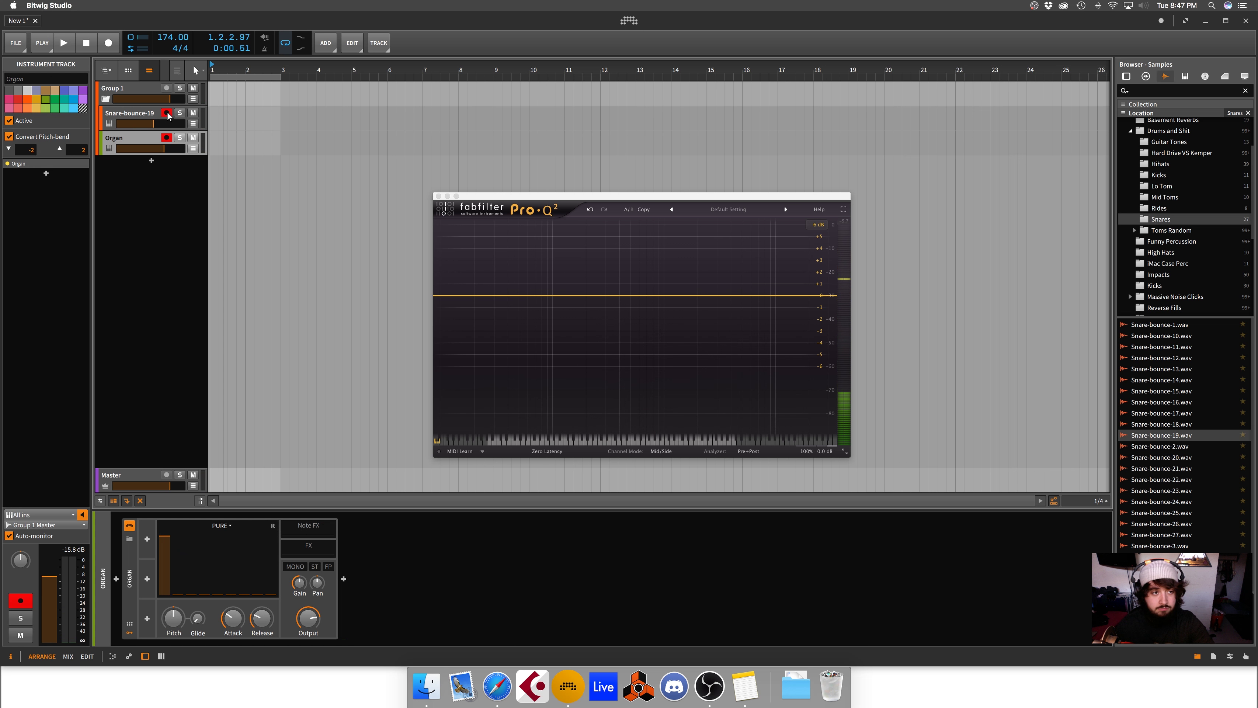
left_click_drag(174, 617, 174, 614)
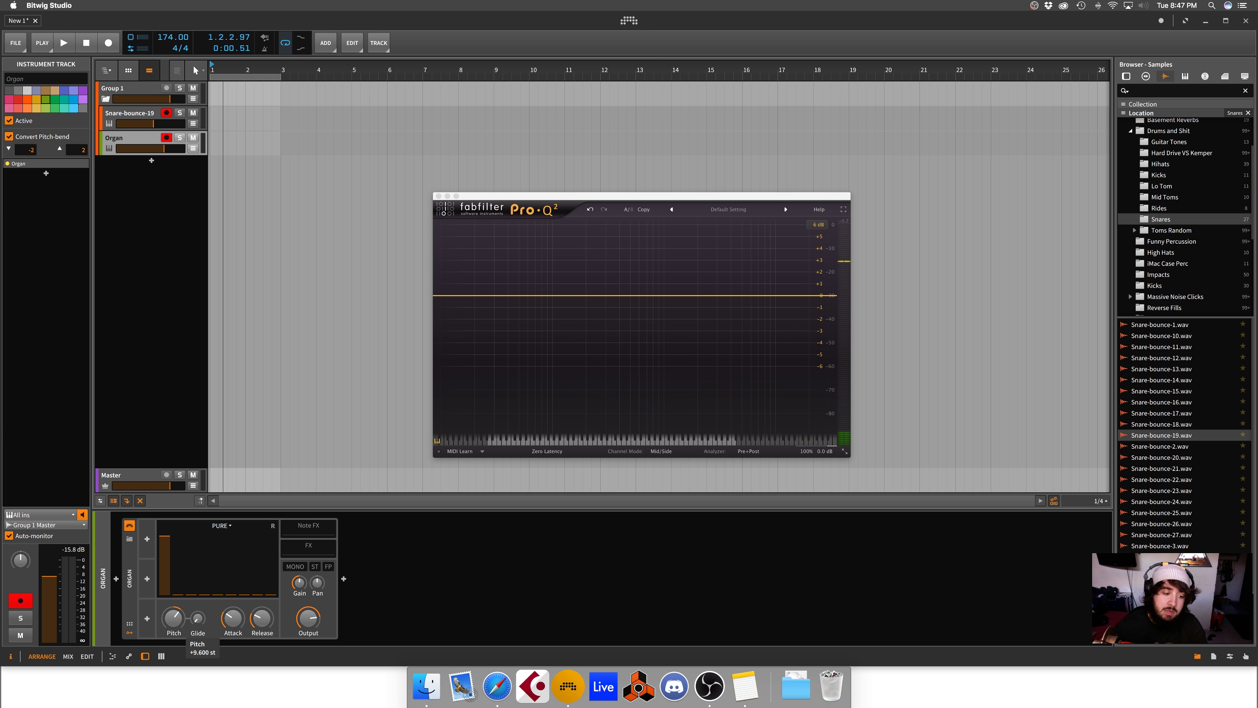
left_click_drag(174, 617, 173, 610)
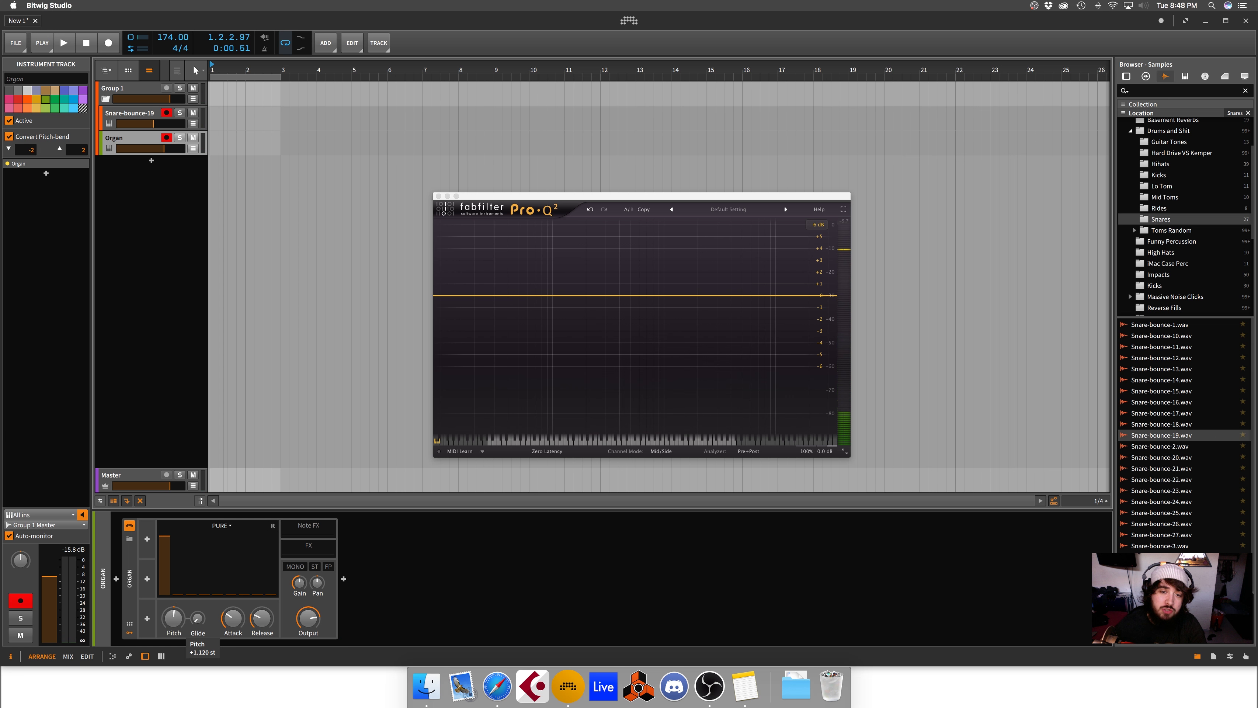
left_click_drag(173, 618, 173, 631)
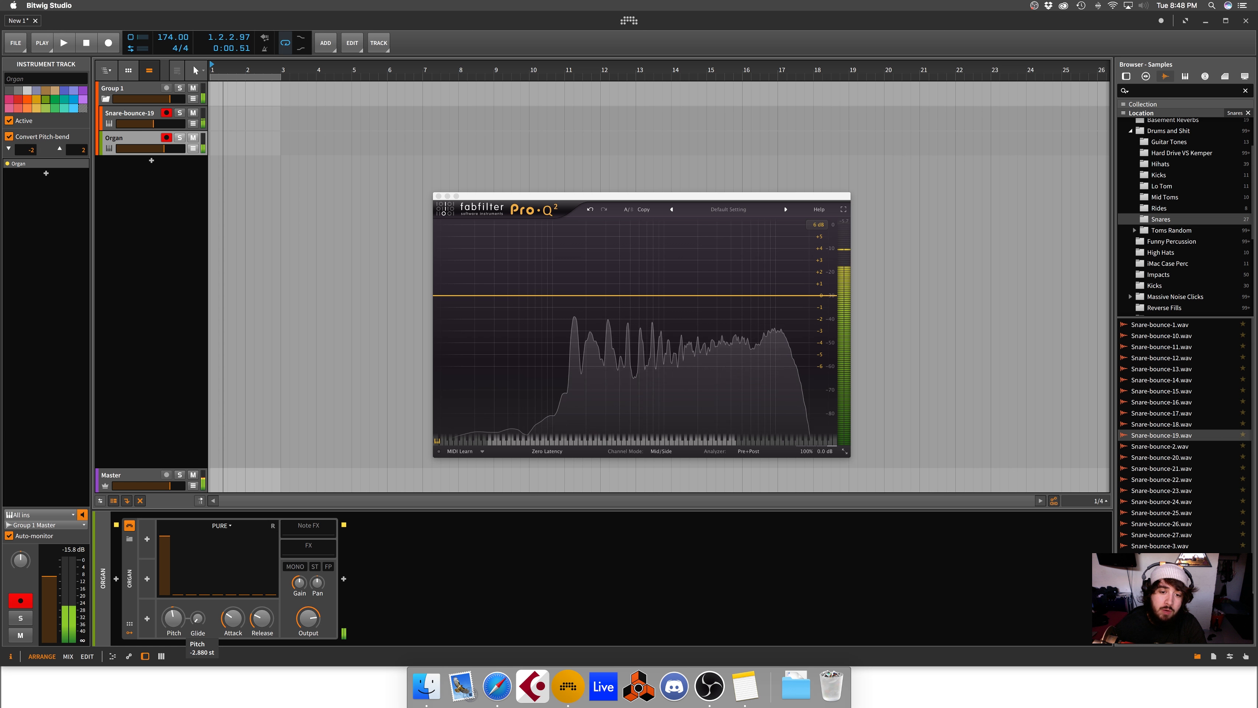
- Compare the snare in the spectrum with the Organ device disabled and enabled, and try a higher organ pitch
left_click(129, 525)
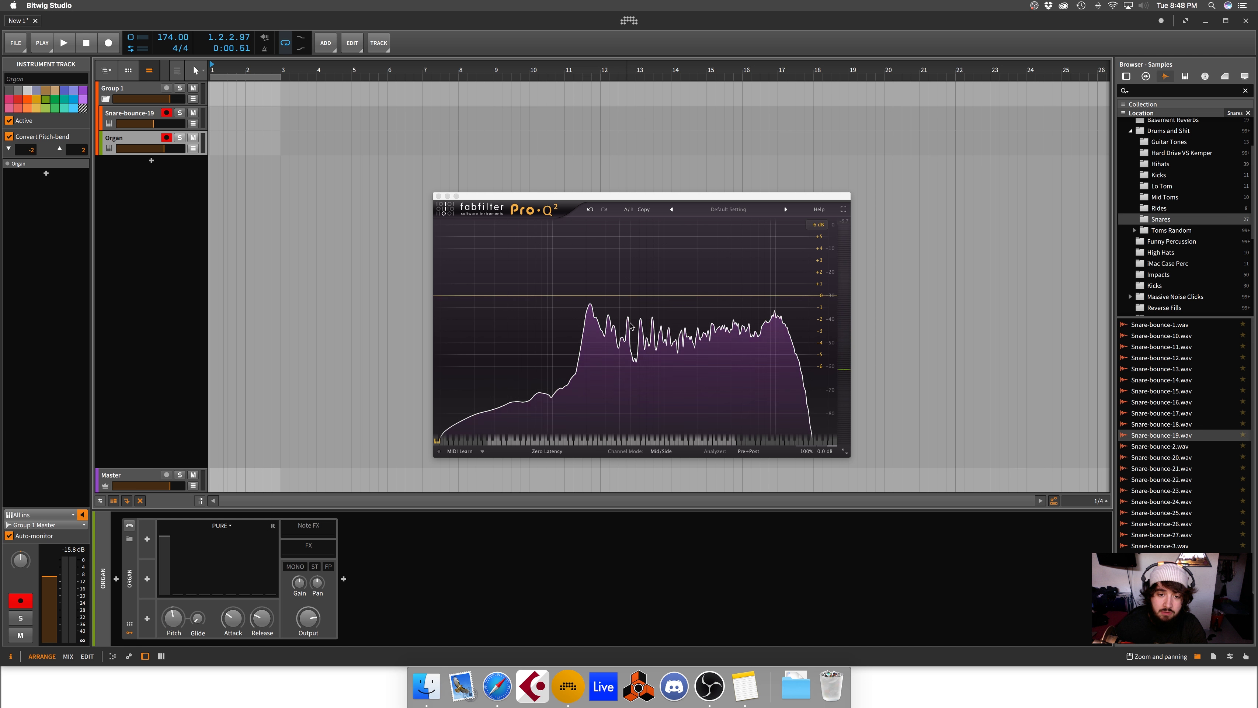
left_click(131, 527)
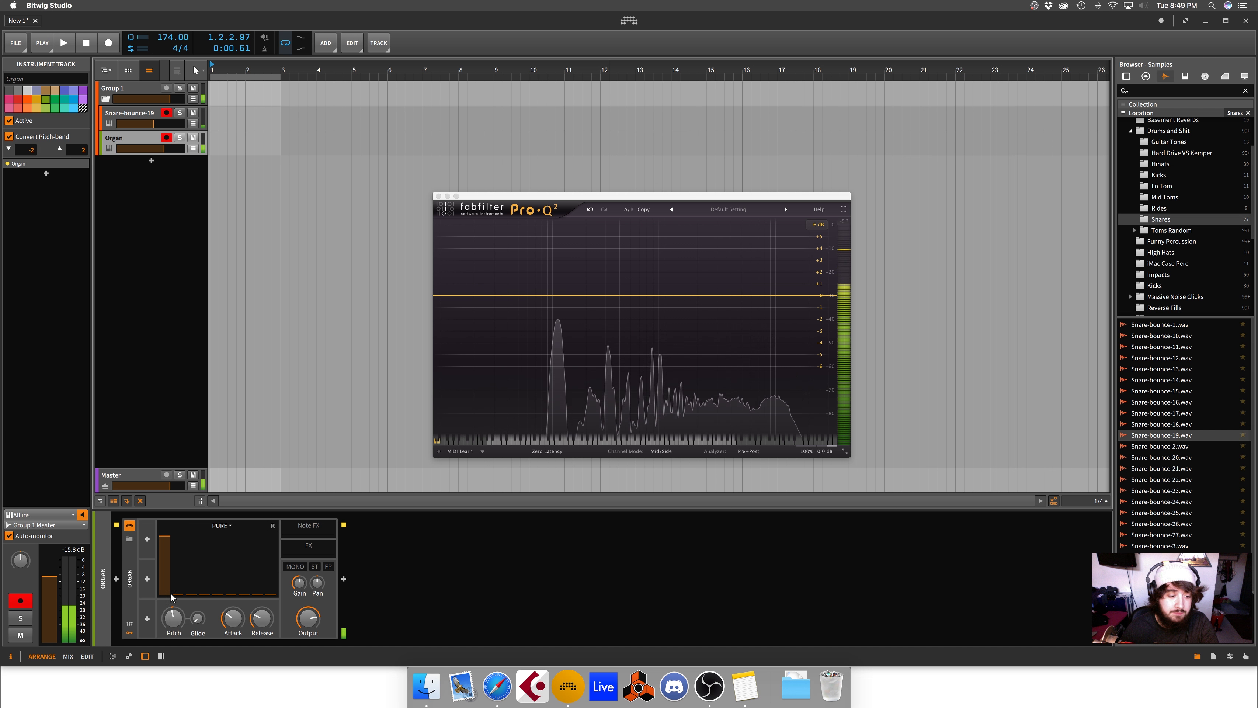
left_click_drag(173, 617, 173, 592)
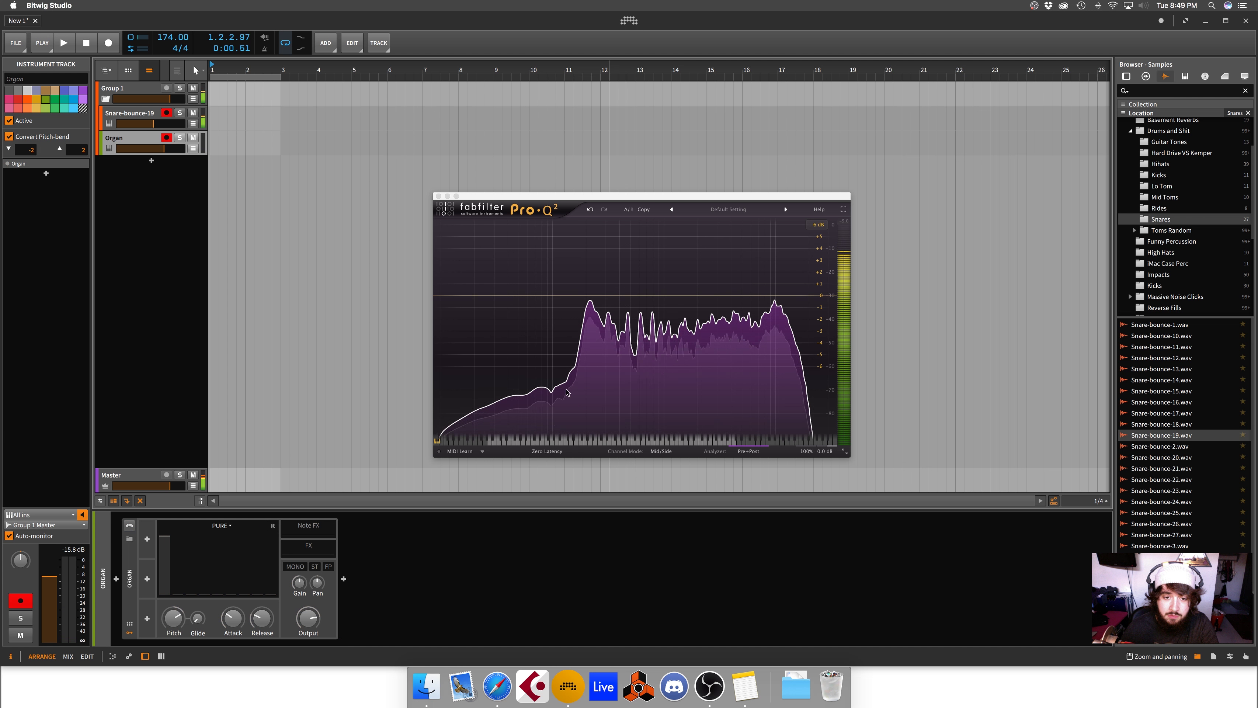
left_click(129, 526)
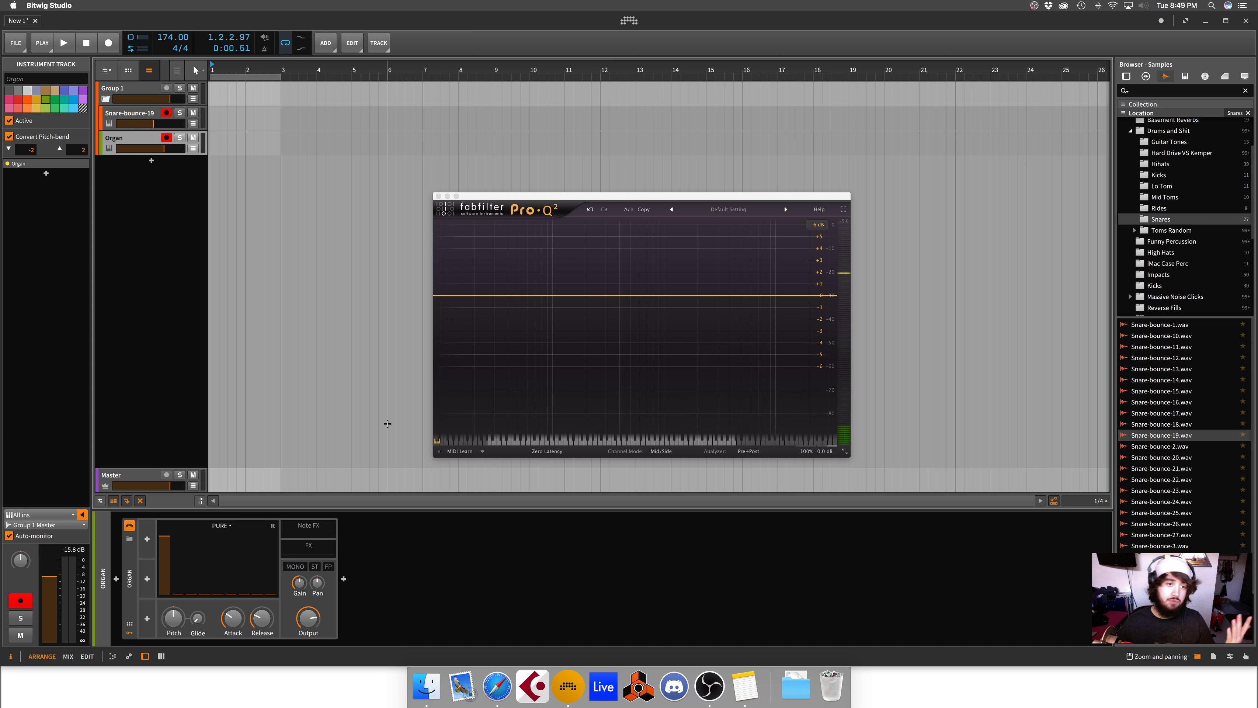
- Move the Pro-Q 2 window farther from the track list and delete the Organ track
left_click(121, 115)
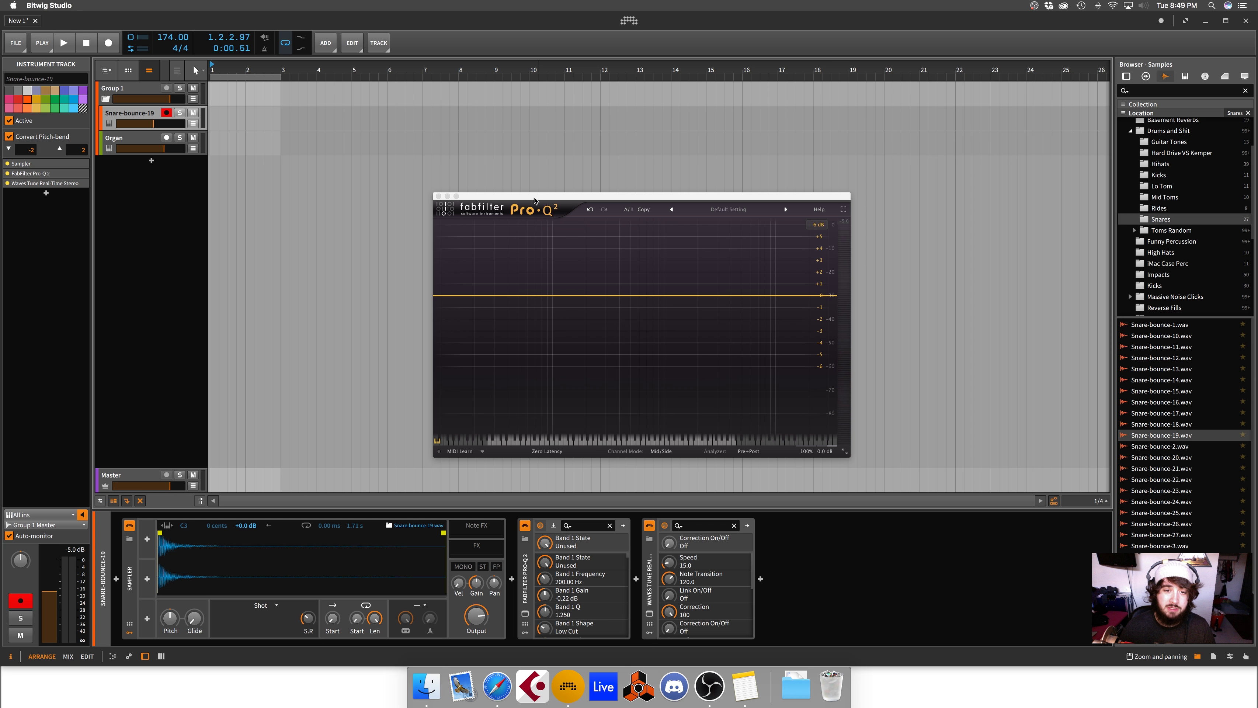
left_click_drag(537, 197, 618, 158)
left_click(146, 141)
key("Delete")
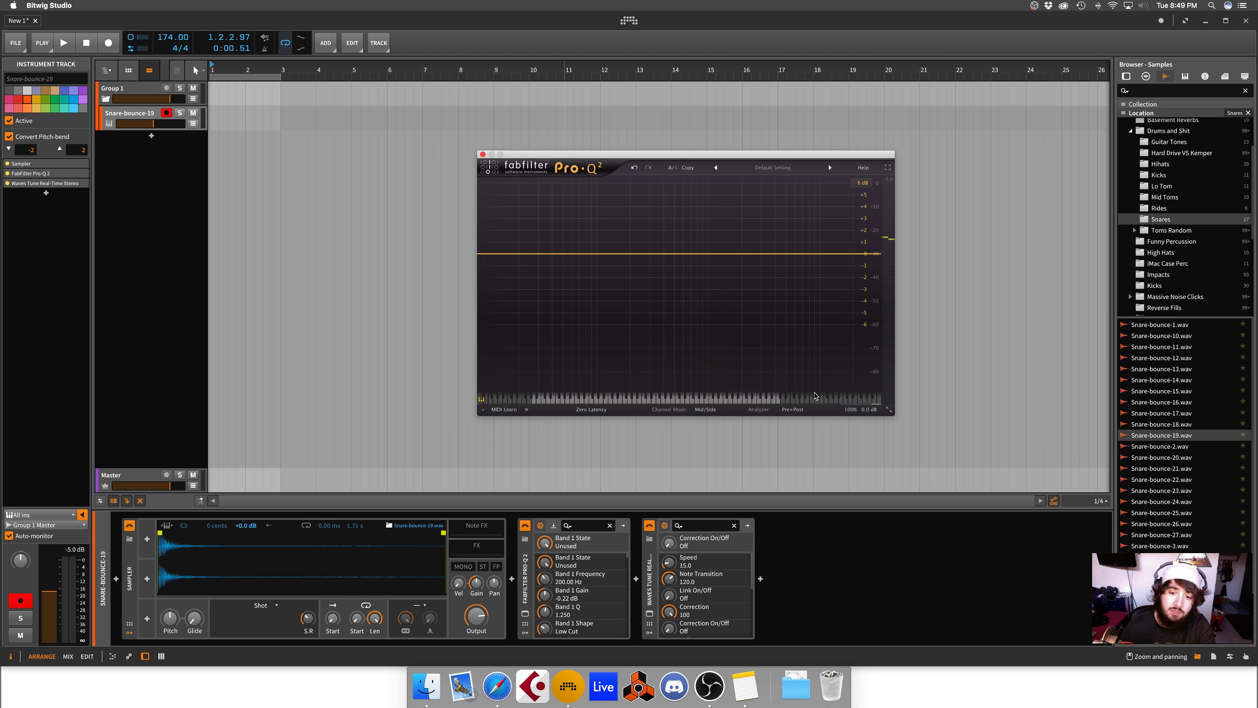
- Compare the Pro-Q 2 frequency scale with the piano keyboard display turned off and on
left_click(804, 409)
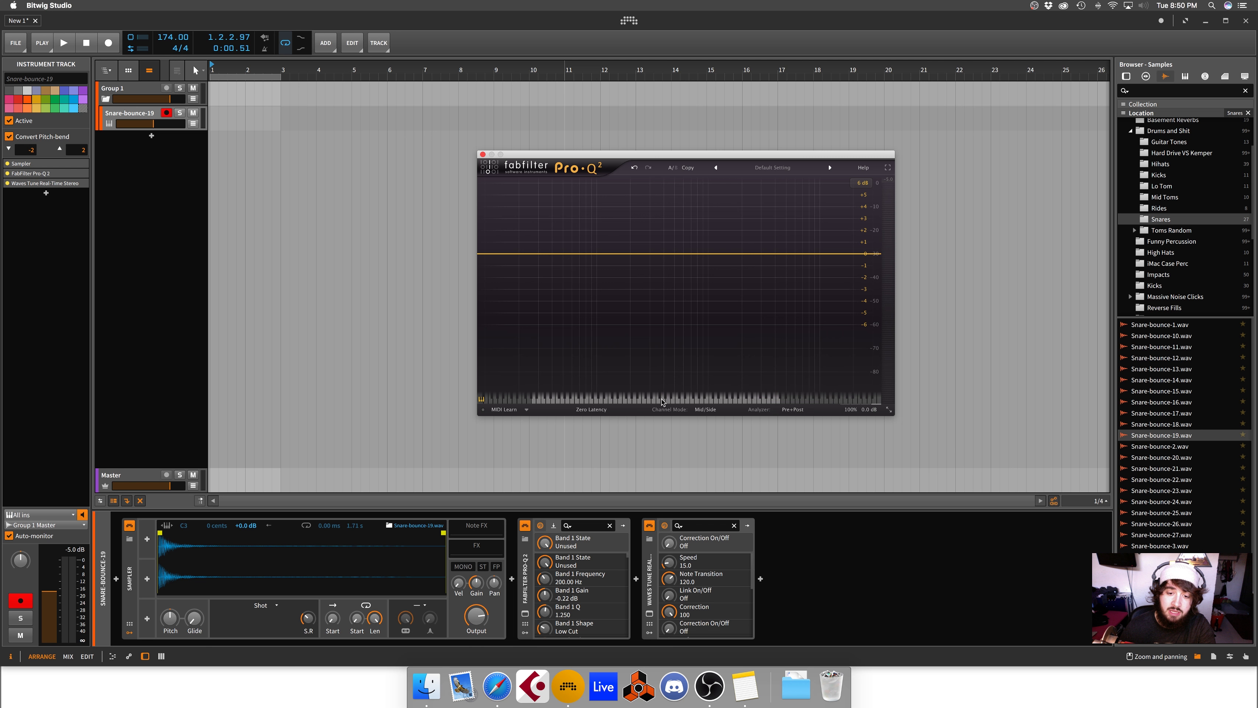
left_click(481, 400)
left_click(482, 400)
left_click(481, 400)
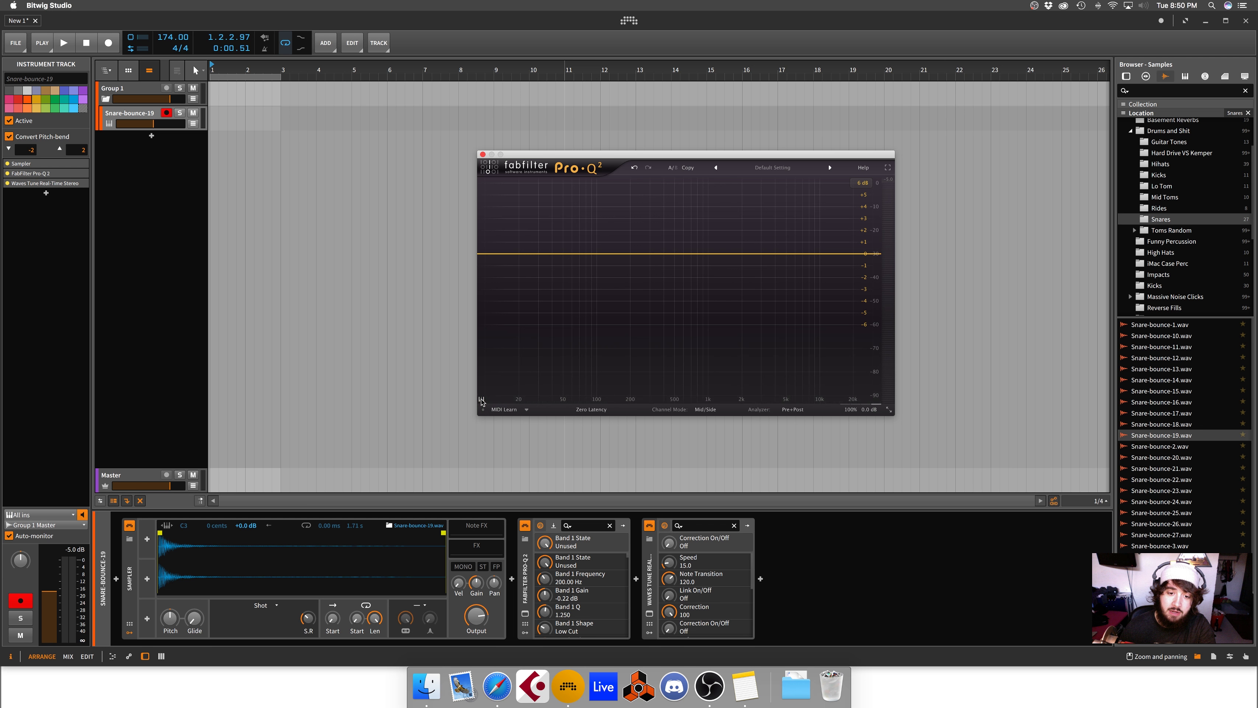
left_click(482, 399)
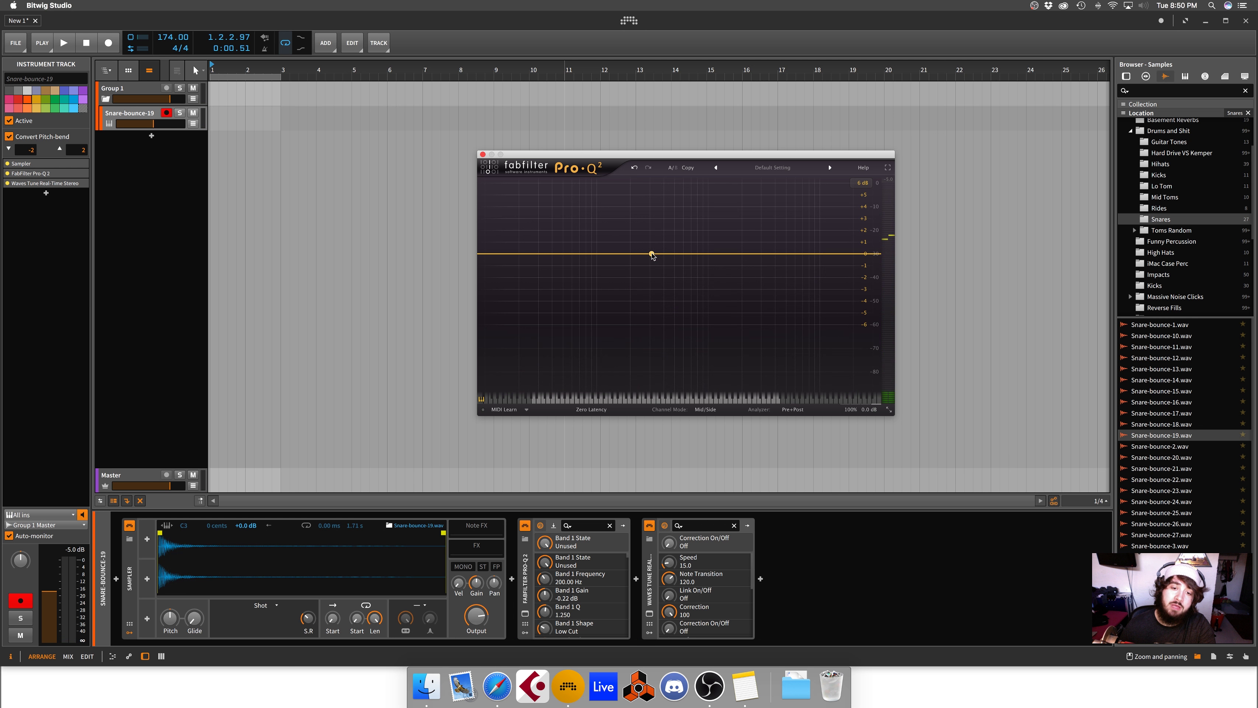
double_click(657, 386)
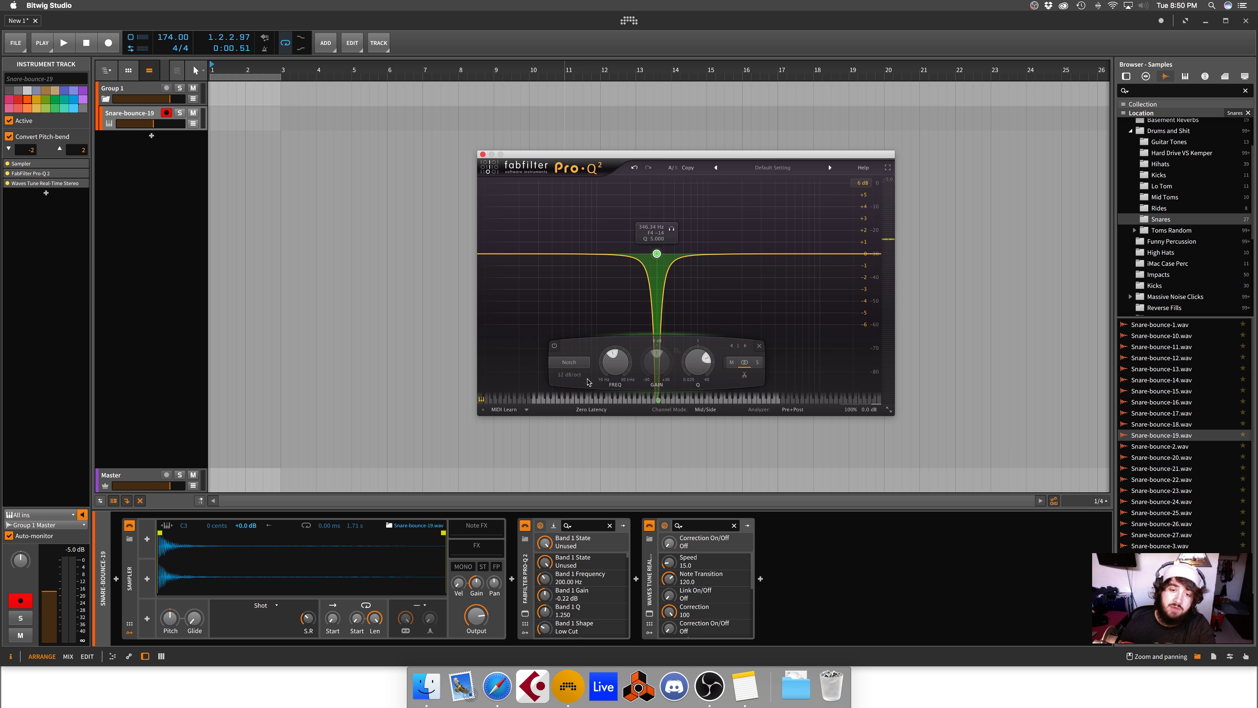
mouse_move(676, 235)
left_mouse_down()
mouse_move(659, 238)
mouse_move(688, 231)
mouse_move(666, 239)
left_mouse_up()
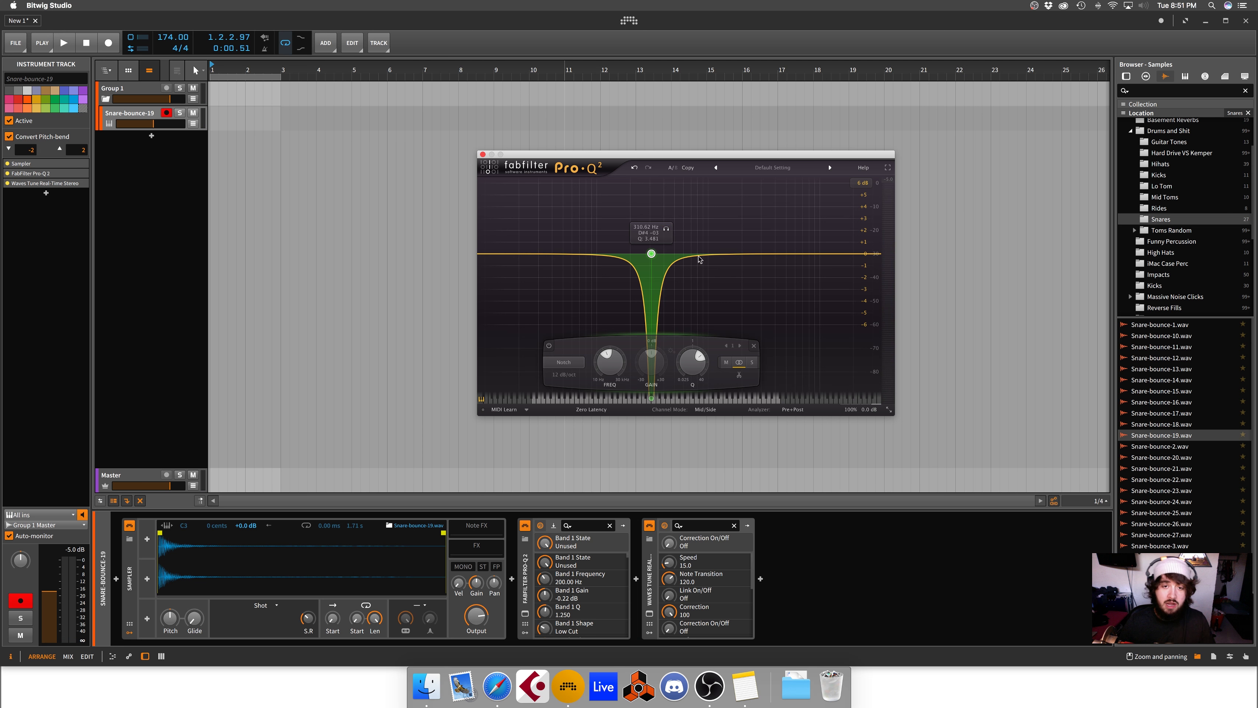
left_click(753, 346)
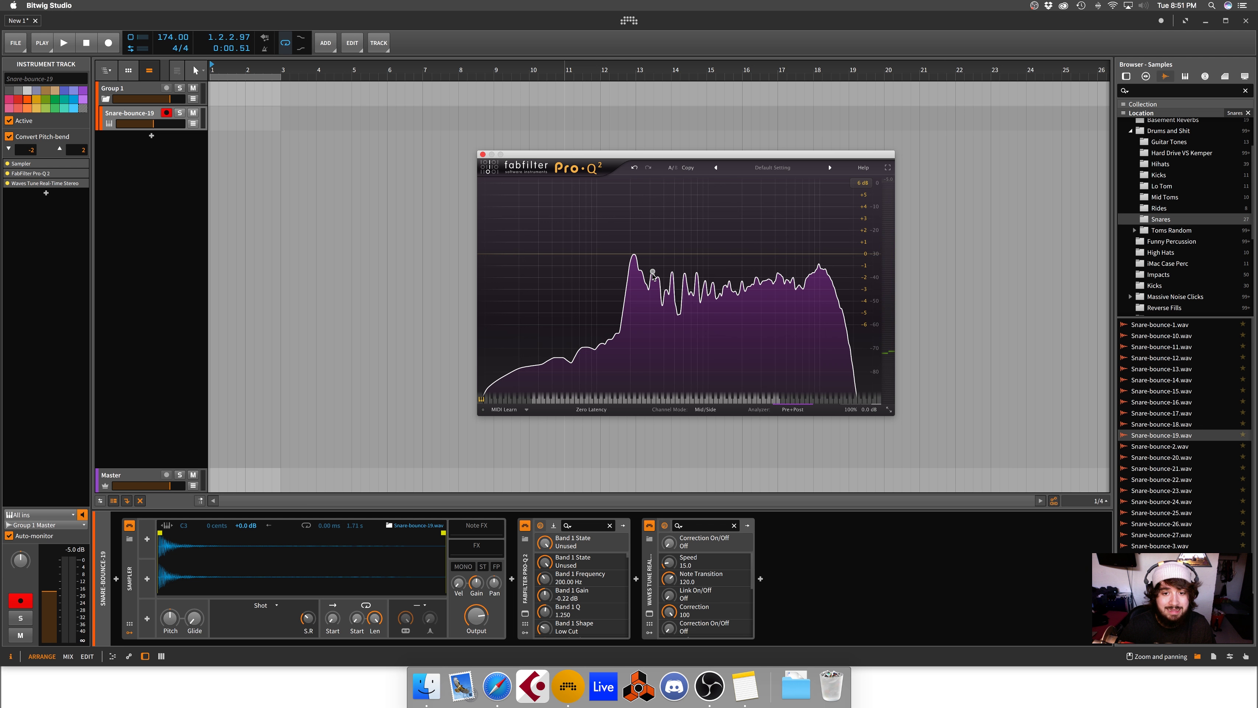
- Pull a bell band out of the snare spectrum at about 318 Hz with about -1.7 dB gain
left_click(652, 273)
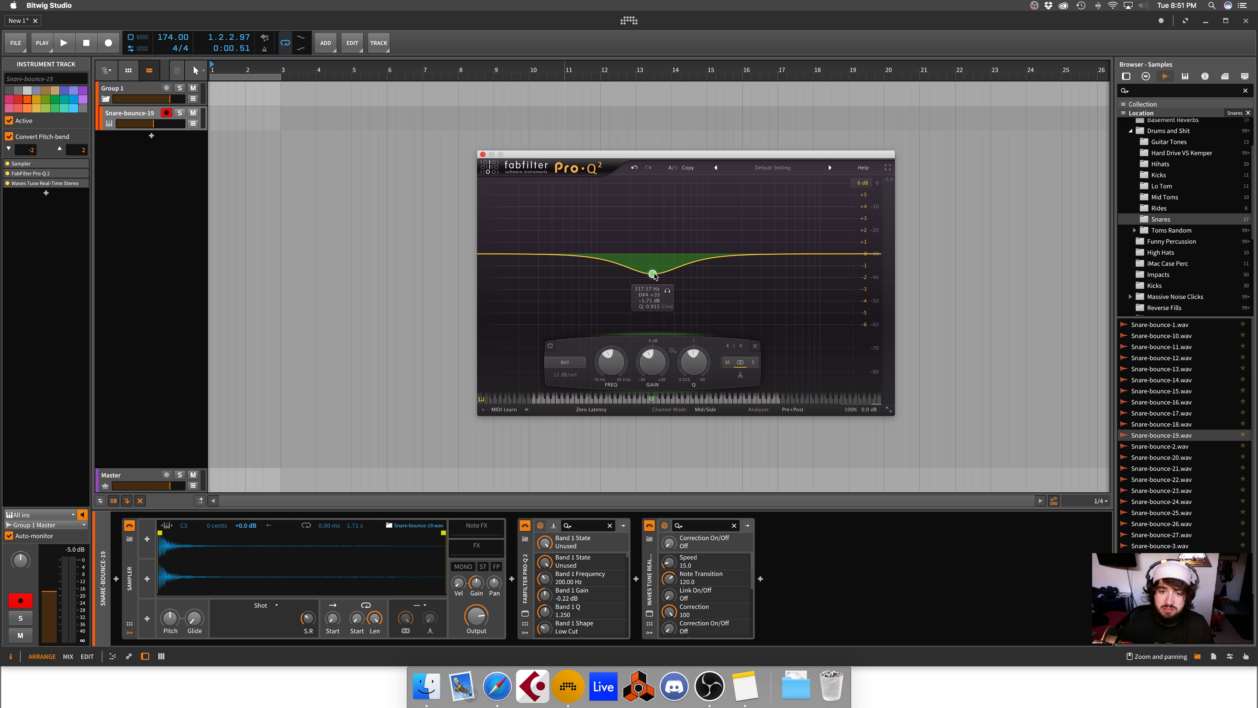
- Fine-tune the bell band on the snare to about 313 Hz with about -1.66 dB gain
left_click_drag(653, 276, 652, 275)
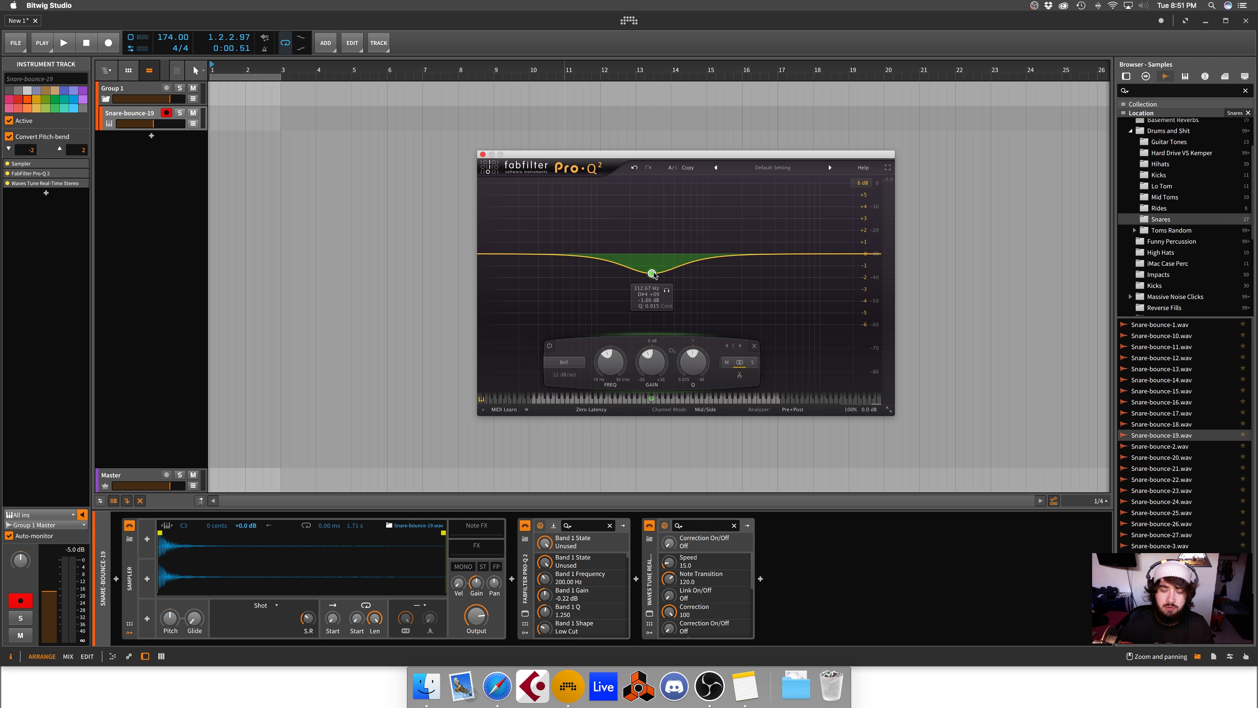
left_click_drag(653, 274, 652, 273)
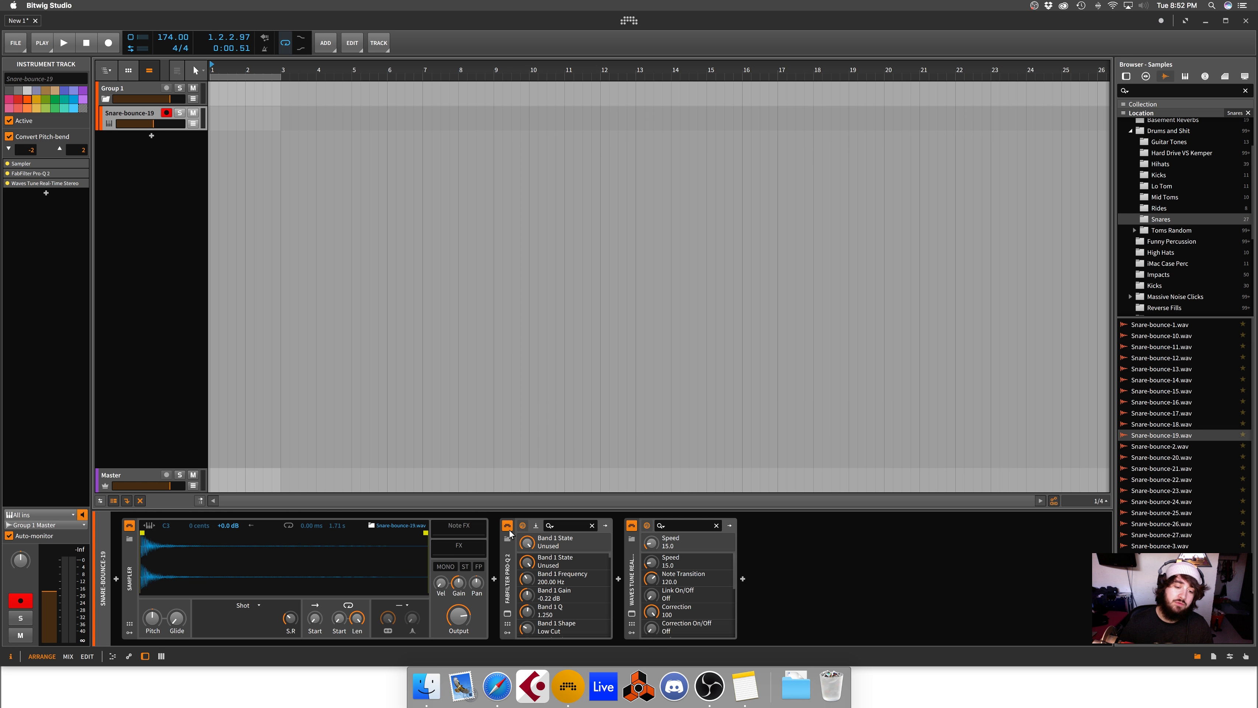
- Open the Waves Tune Real-Time plugin window and place it over the middle of the arranger
left_click(632, 615)
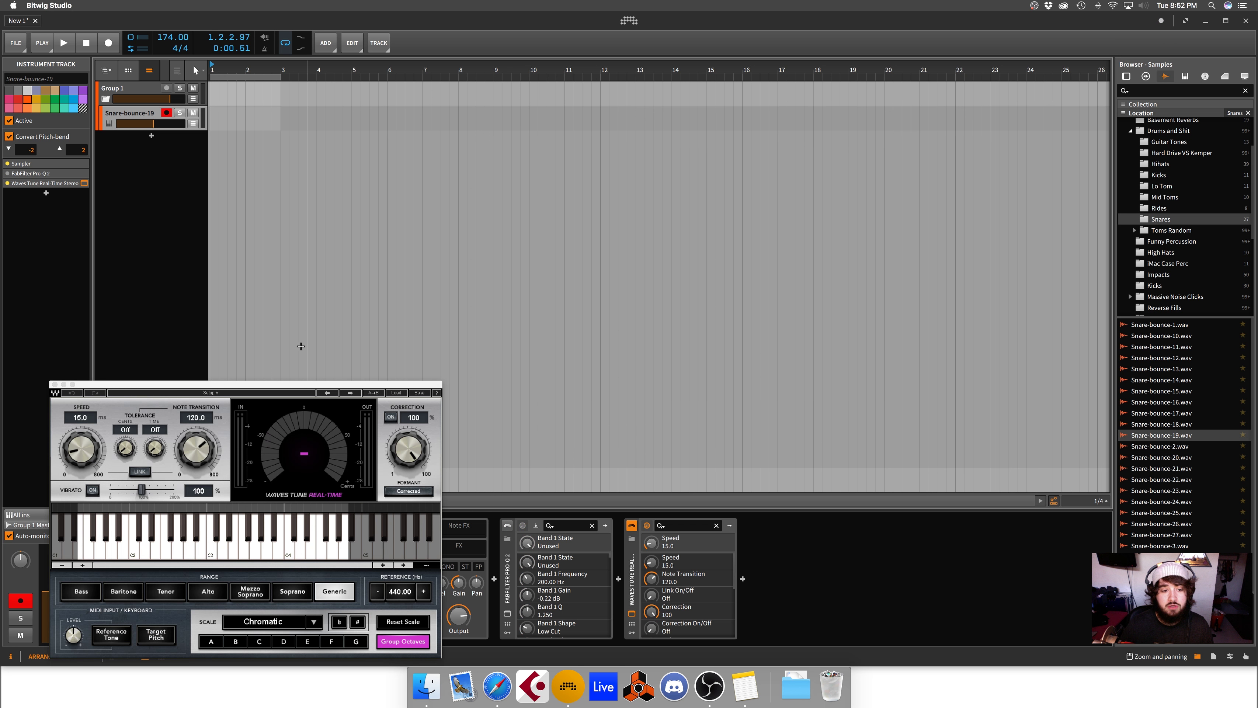
left_click_drag(303, 391, 751, 133)
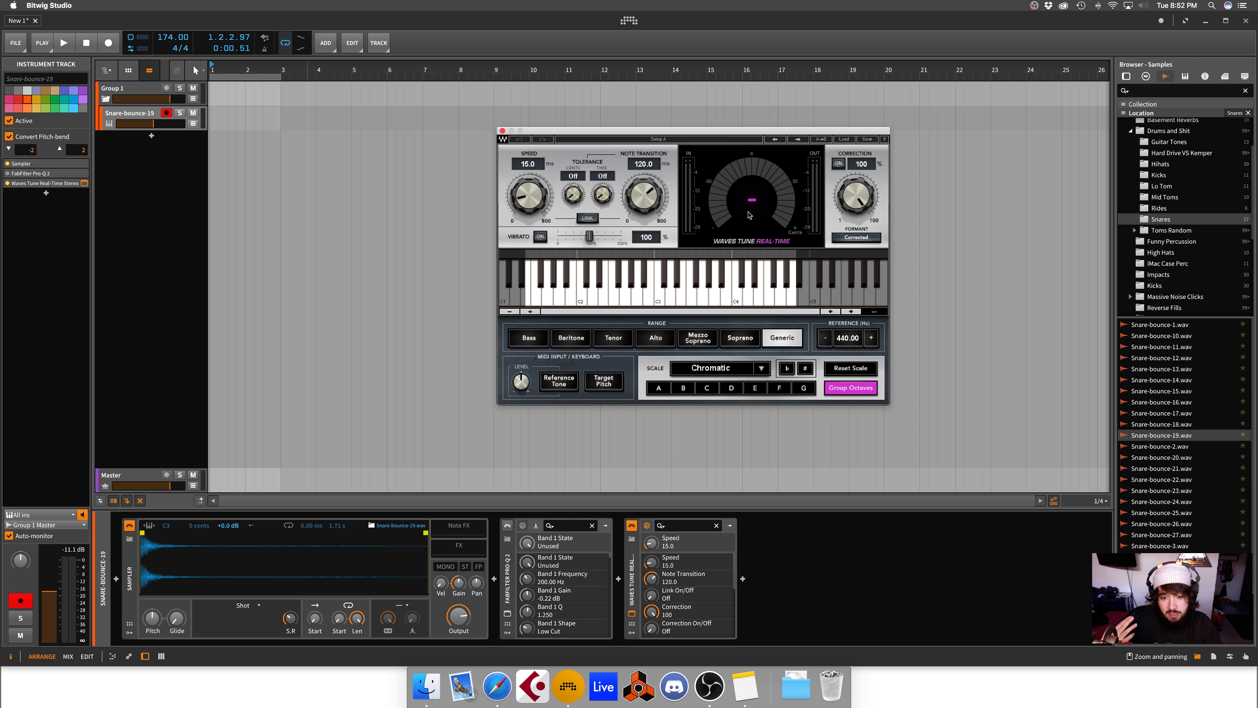
- Replace the snare in the Sampler with Toms Hitom-bounce-10.wav from the Hi Toms folder inside Toms Random
left_click(1132, 231)
left_click(1167, 241)
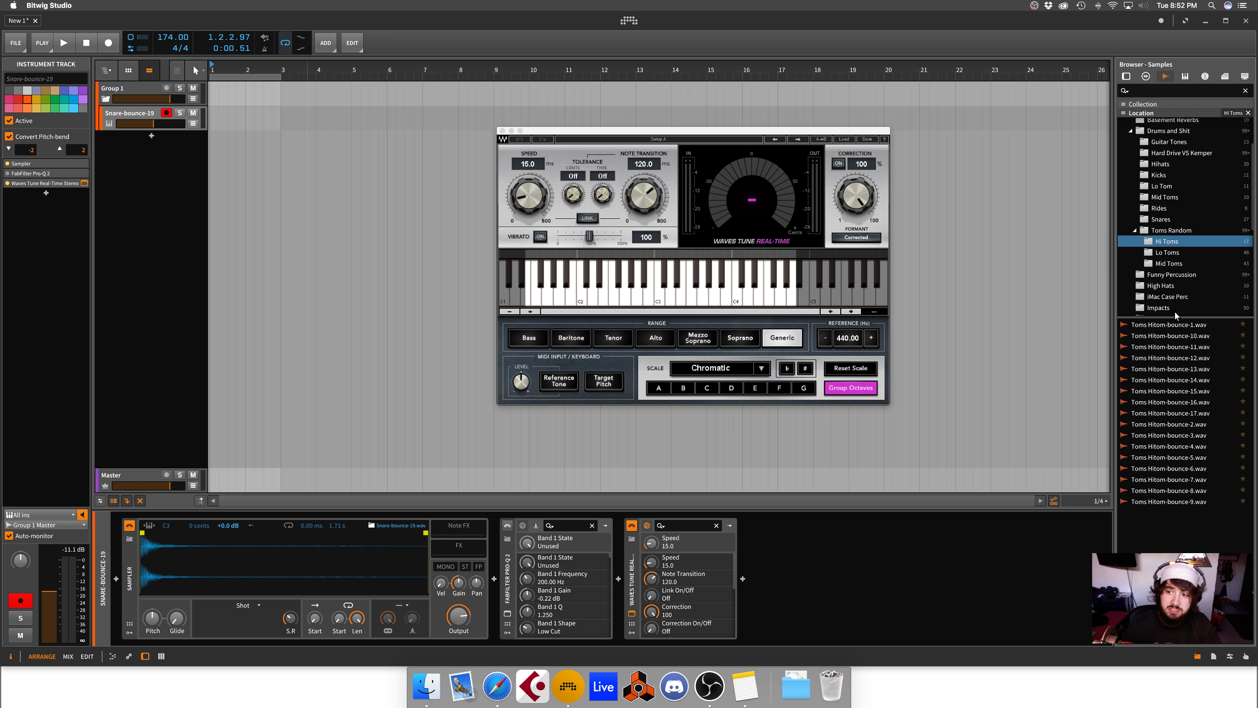
left_click_drag(1169, 335, 321, 555)
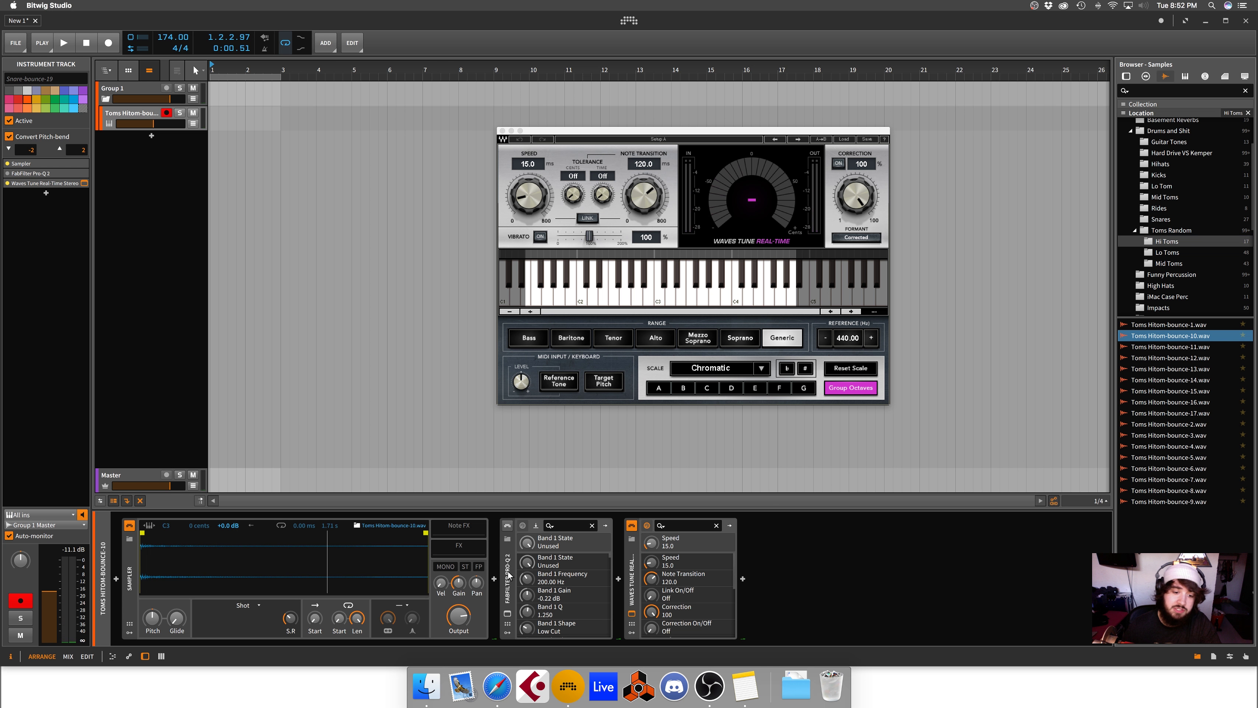
- Enable the Pro-Q 2 device, open its plugin window and move it clear of the device chain's lower area
left_click(508, 528)
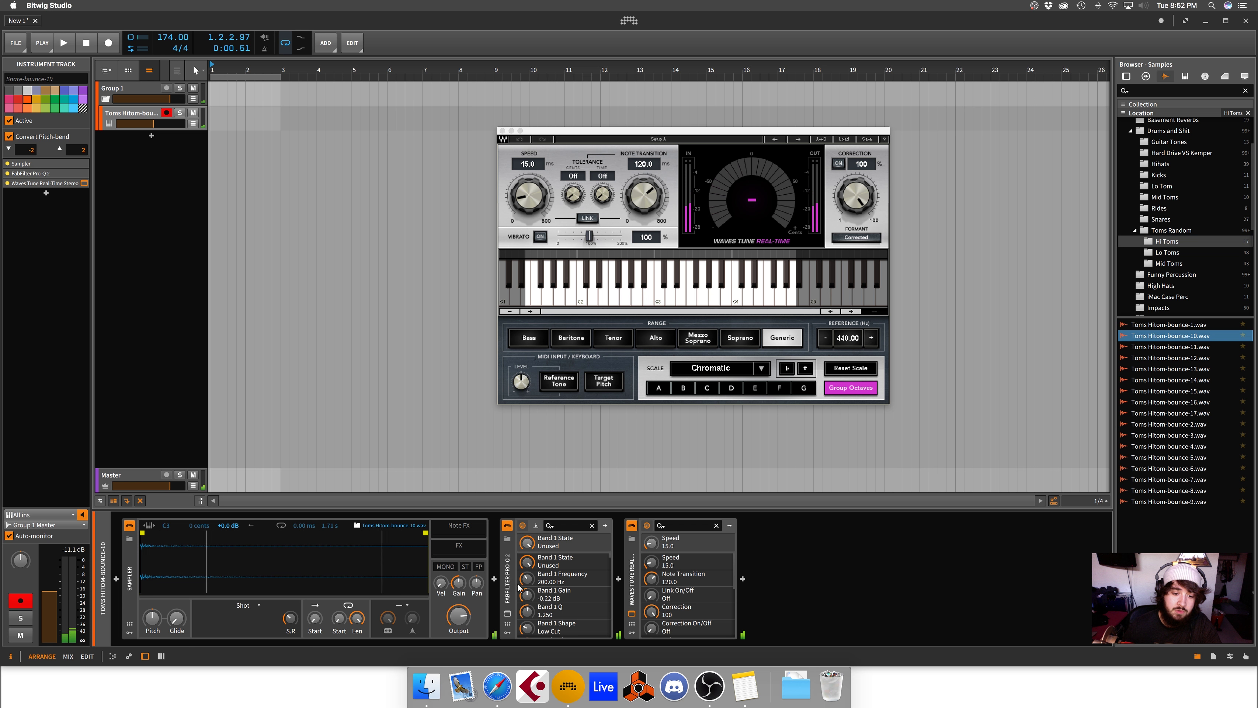
left_click(507, 613)
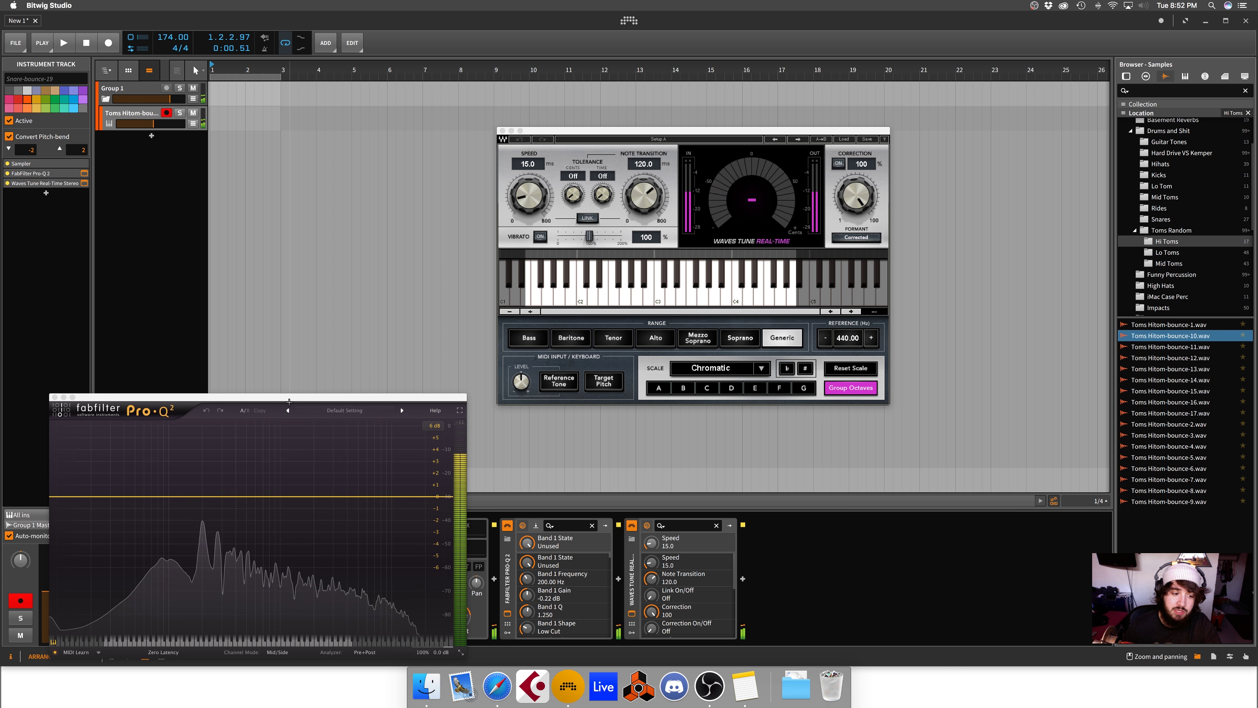
left_click_drag(205, 397, 349, 293)
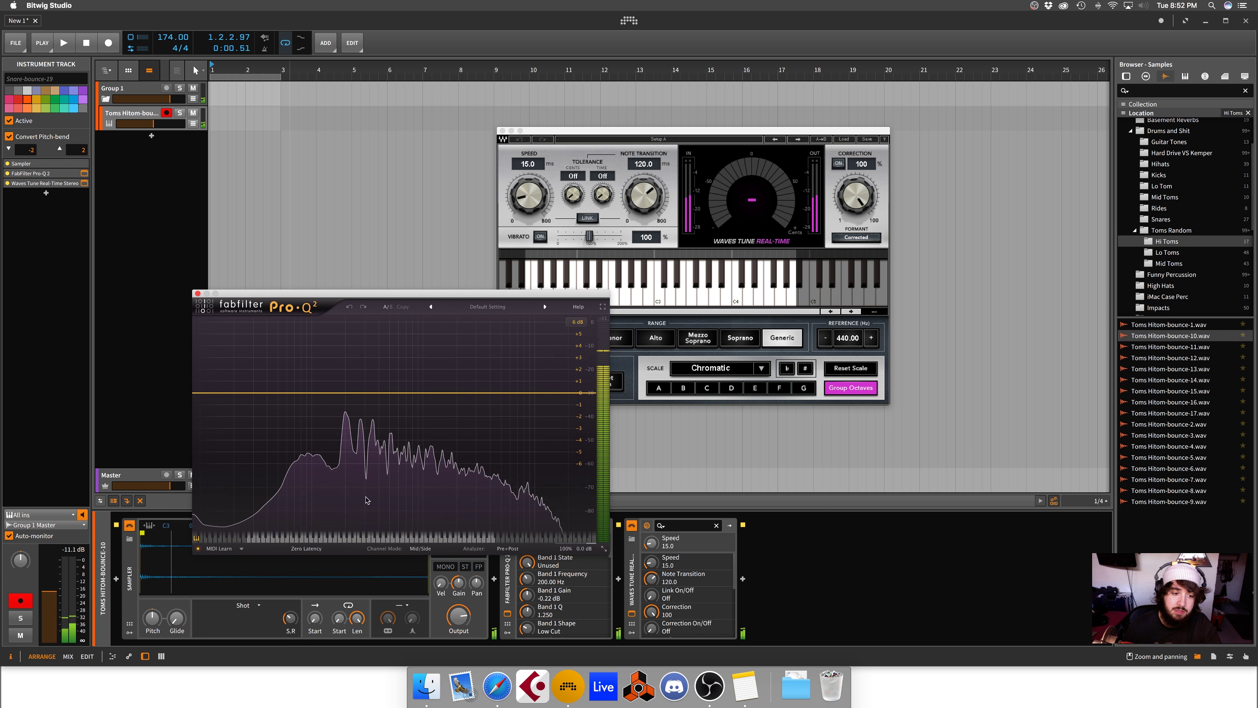
- Try a notch band at about 202 Hz with Q about 5.15 on the tom's fundamental and remove it
double_click(350, 408)
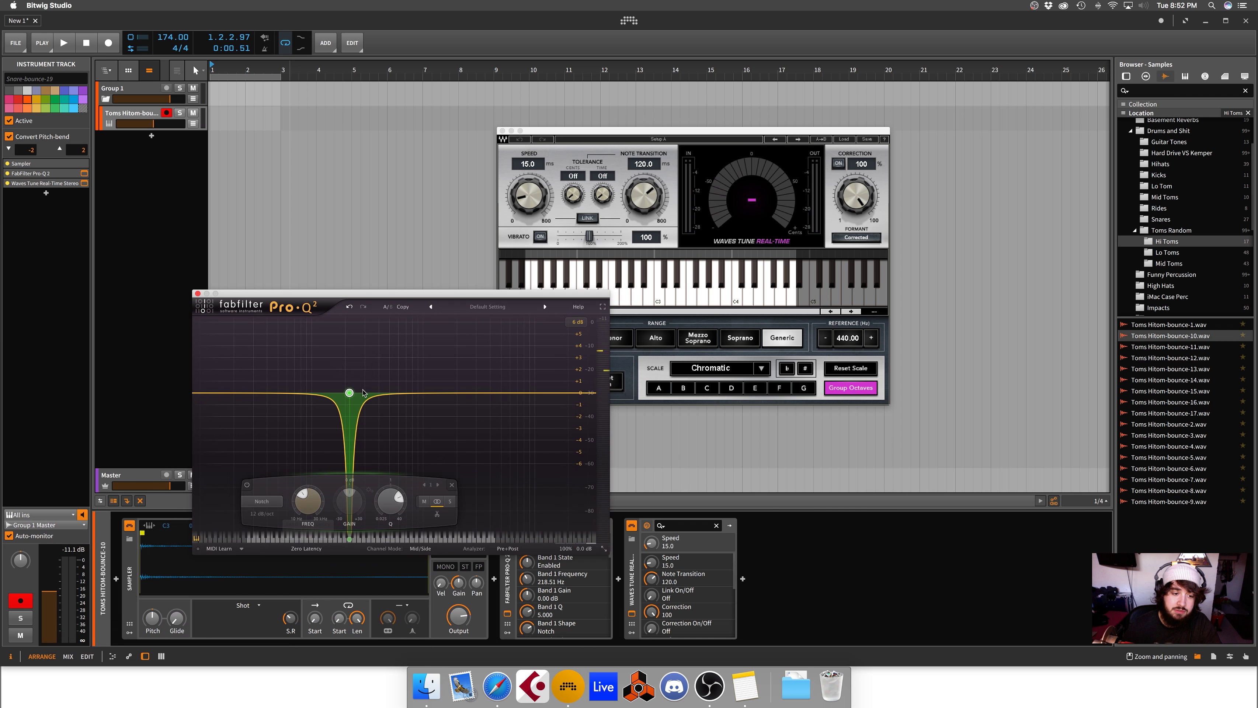
left_click_drag(364, 367, 360, 372)
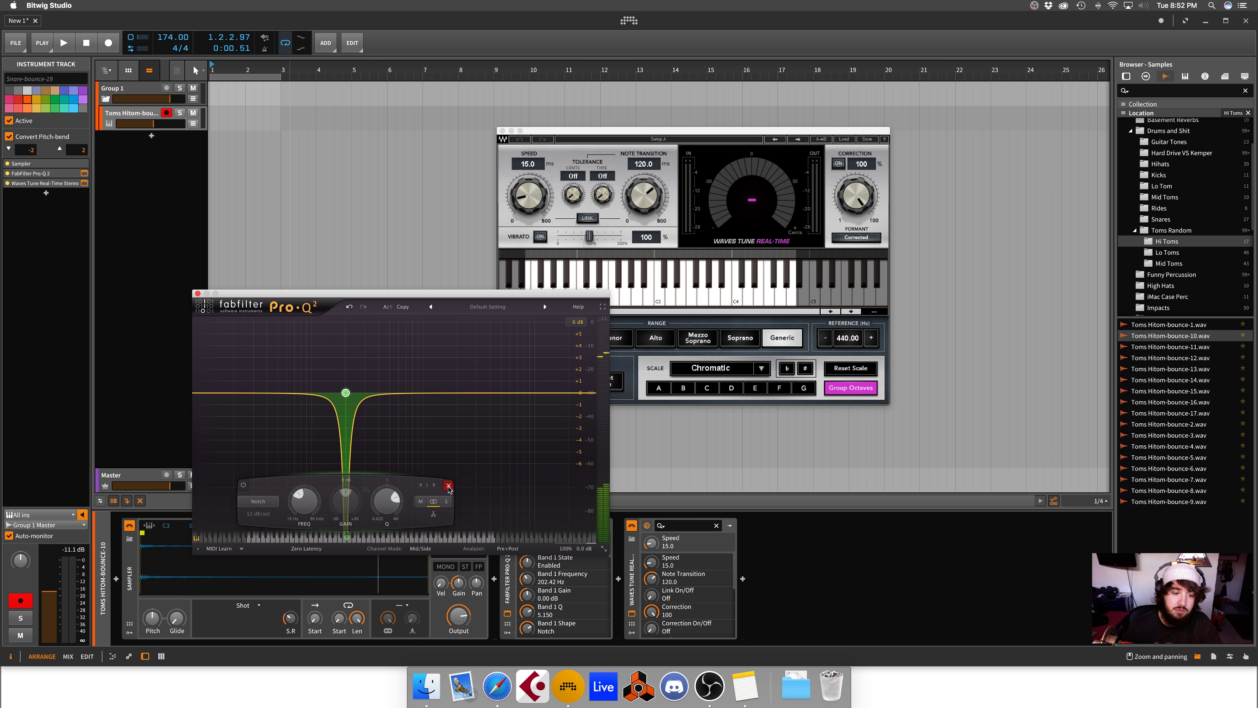
left_click(448, 486)
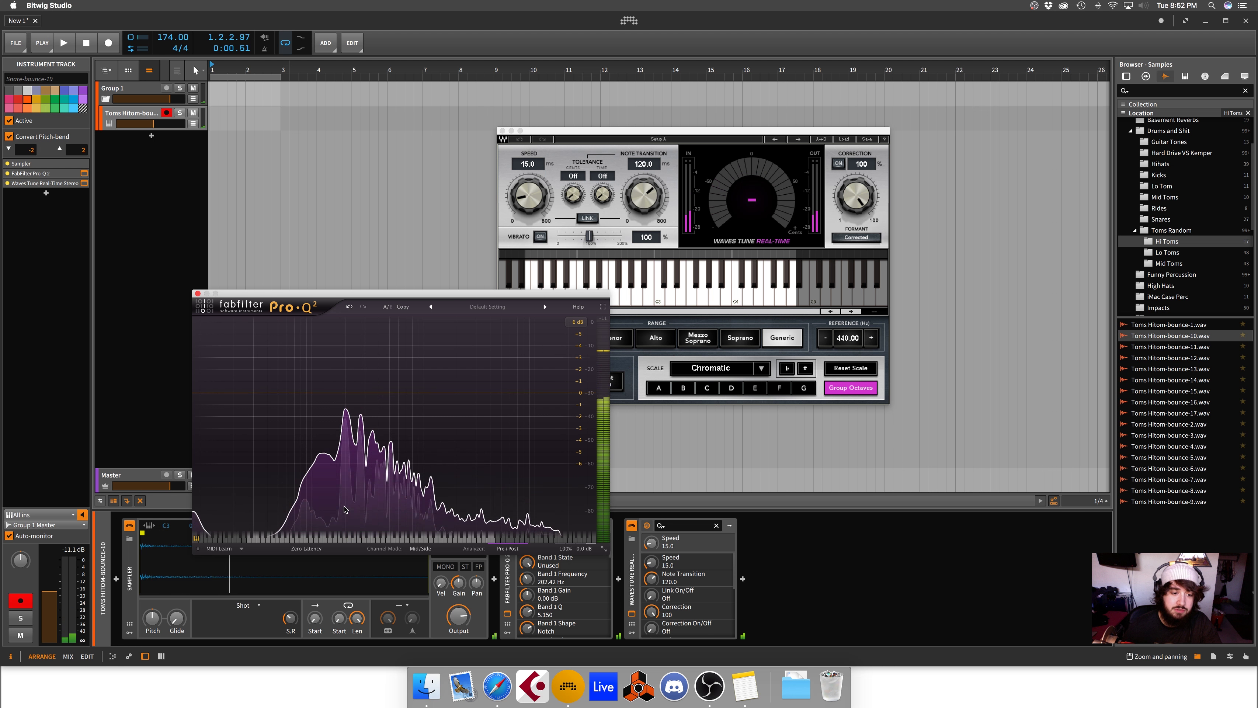
- Add a band at about 203 Hz on the tom's fundamental and shape it as a notch with Q about 6.9
left_click(346, 411)
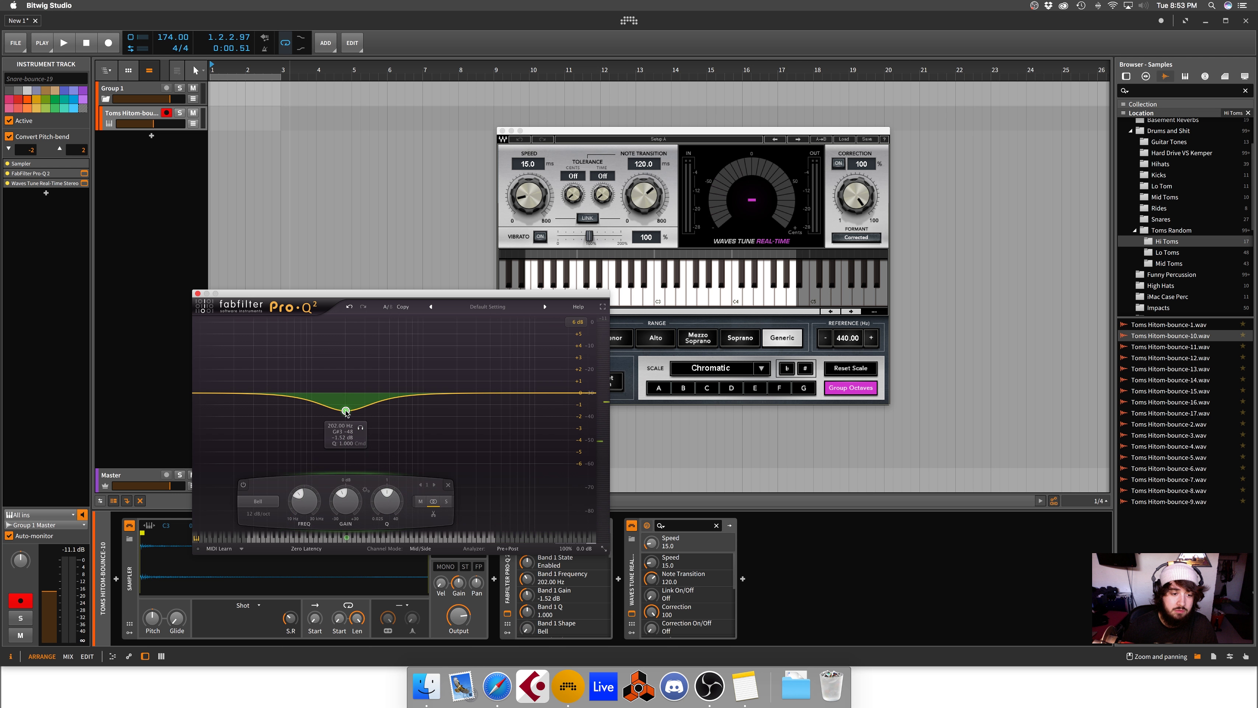
left_click(266, 502)
left_click(258, 561)
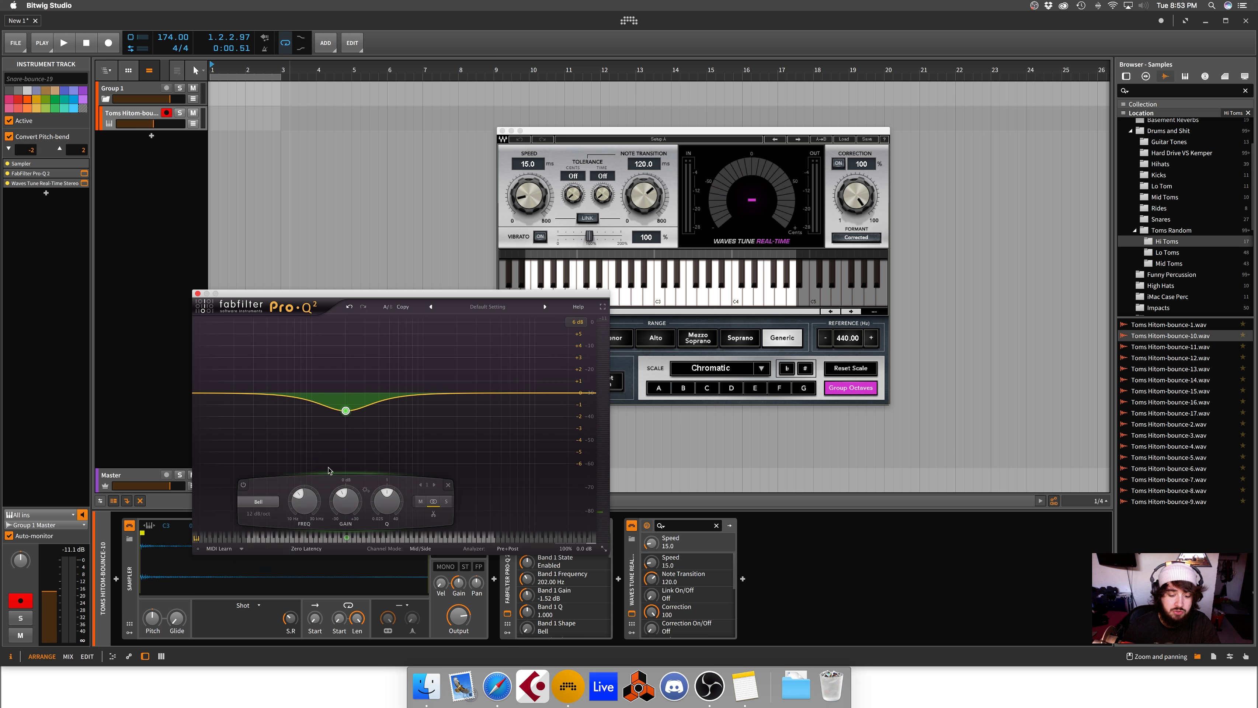
left_click_drag(345, 392, 358, 332)
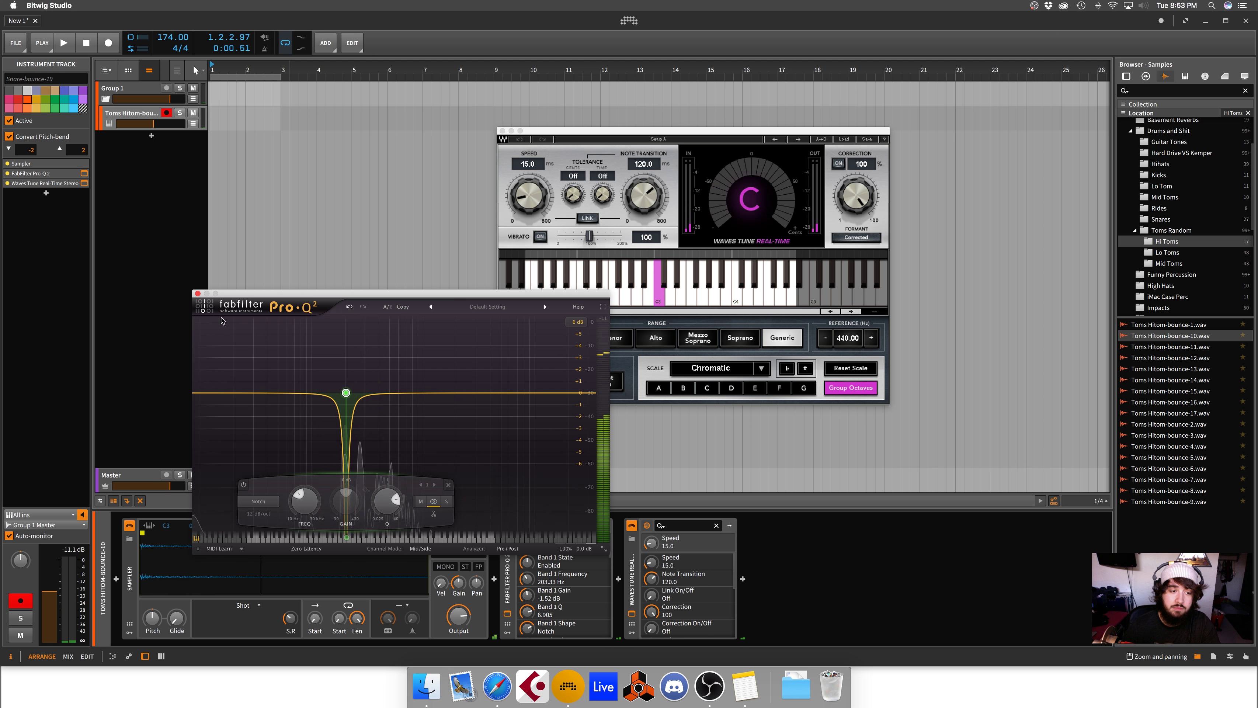
- Close the Pro-Q 2 window and try Waves Tune note transition times of 800 ms and about 31 ms on the tom
left_click(197, 294)
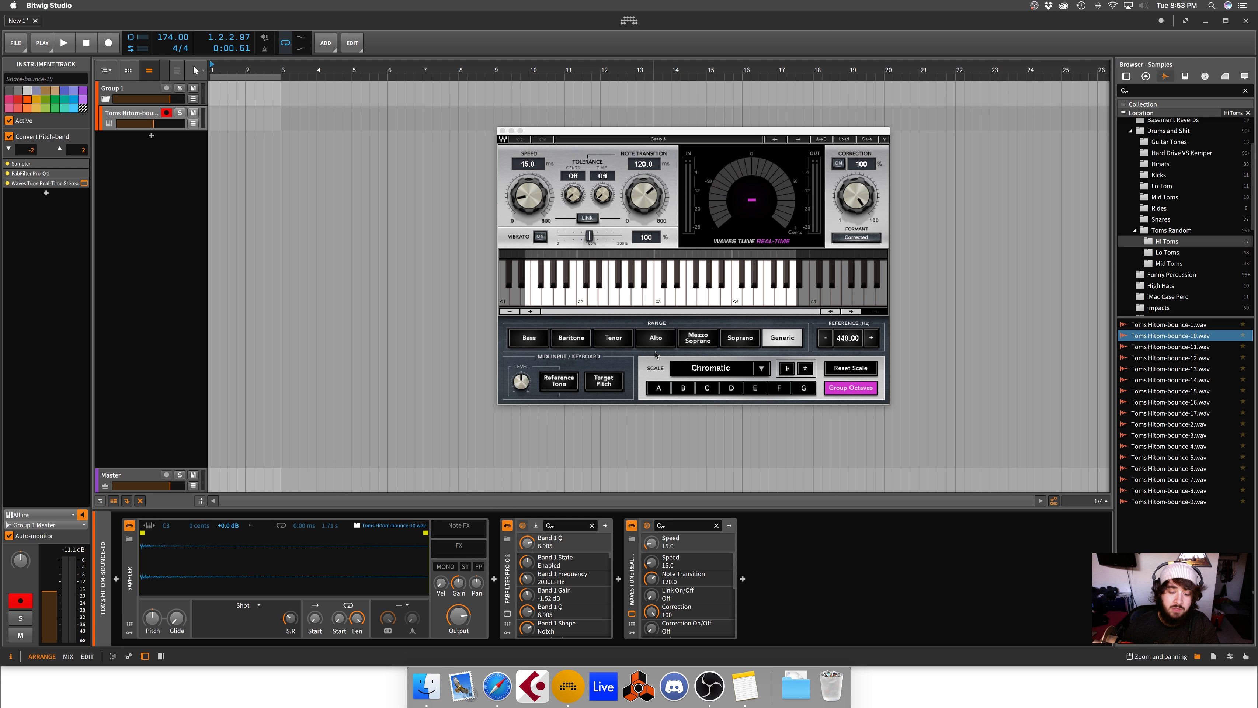
left_click_drag(634, 218, 633, 200)
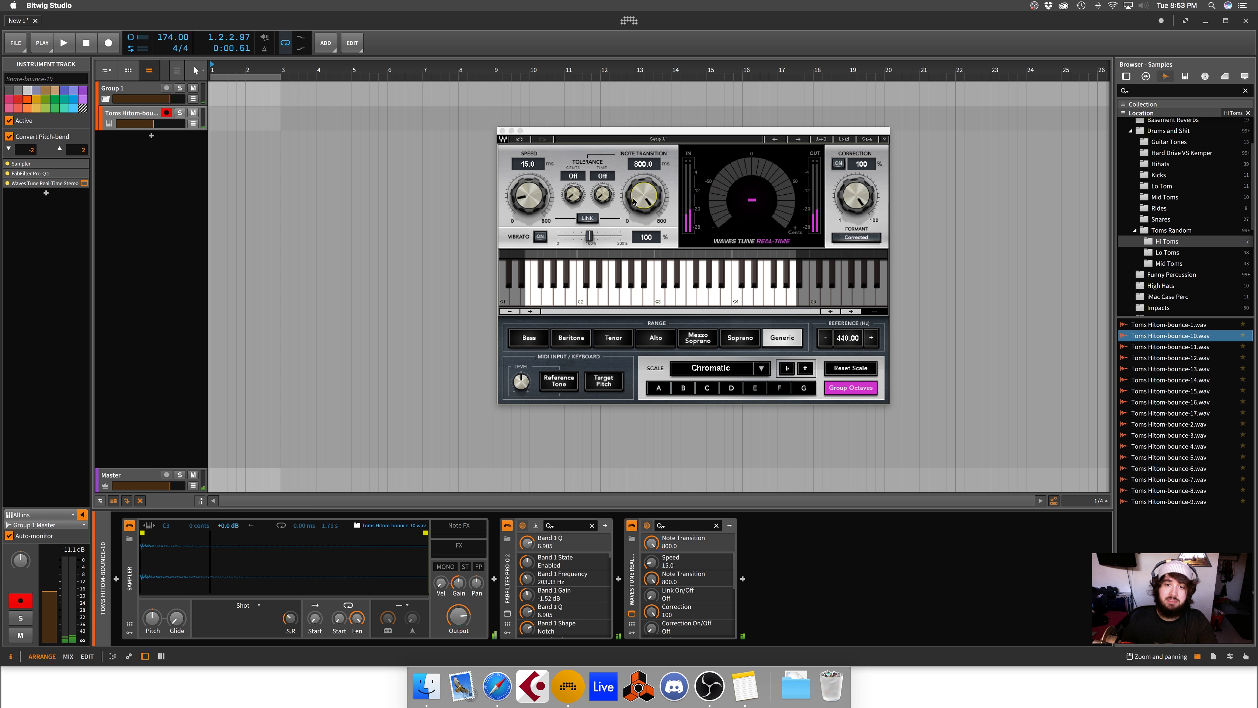
scroll(633, 201, "down", 10)
scroll(633, 201, "down", 2)
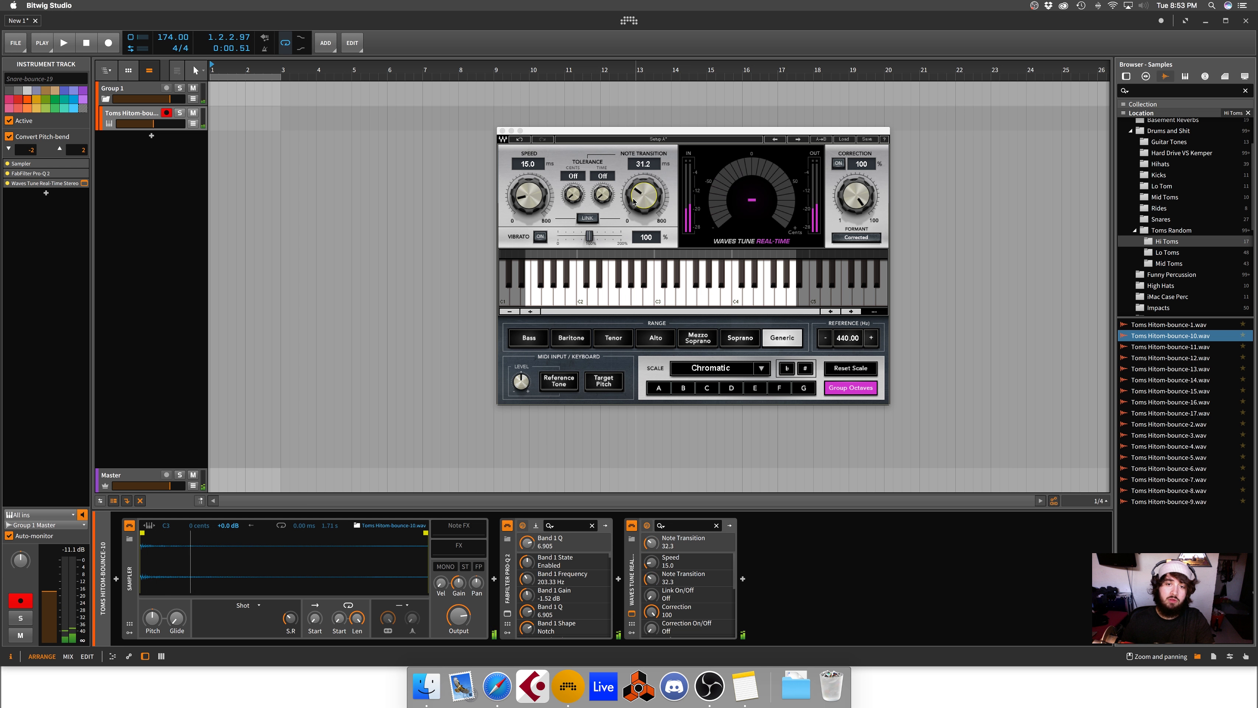